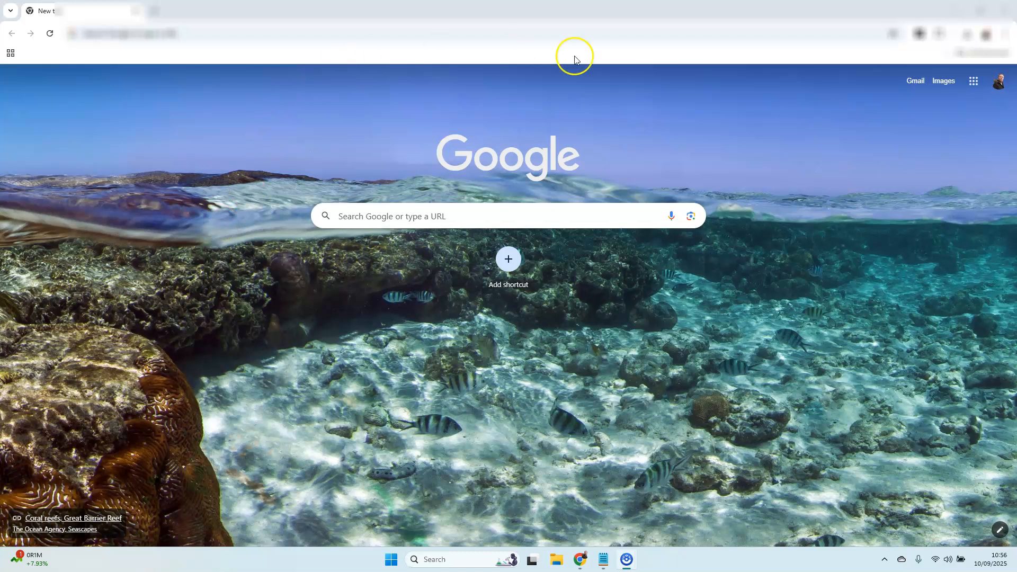
Step: Open Google Sheets from the Google apps and create a new blank spreadsheet
click(973, 84)
scroll(925, 196, down, 3)
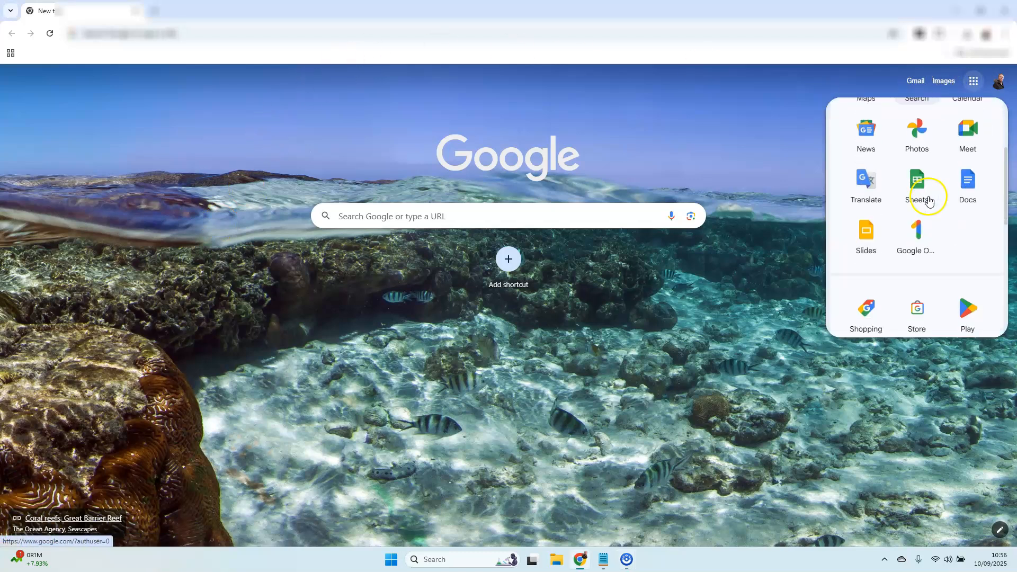
click(917, 189)
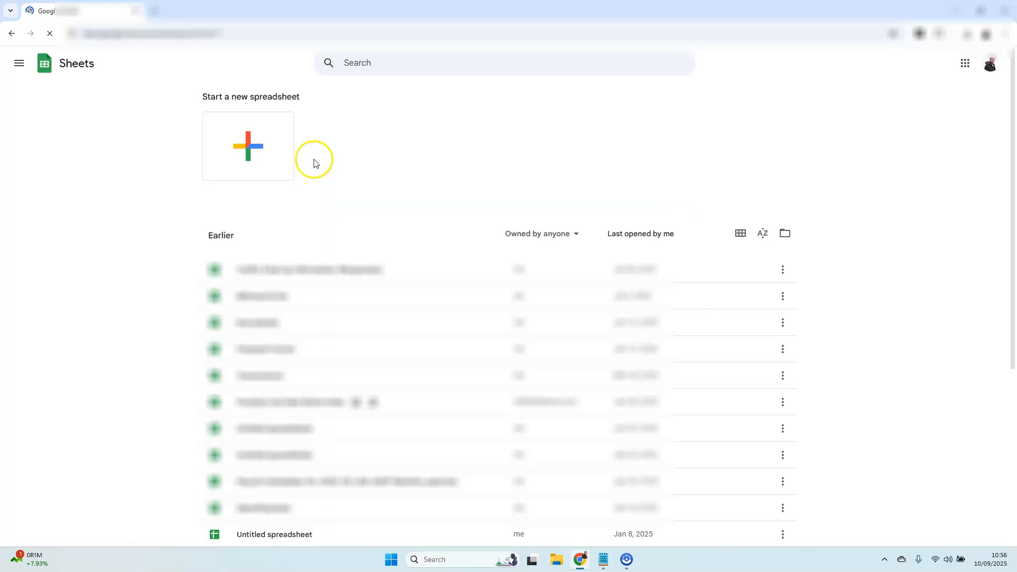
click(250, 139)
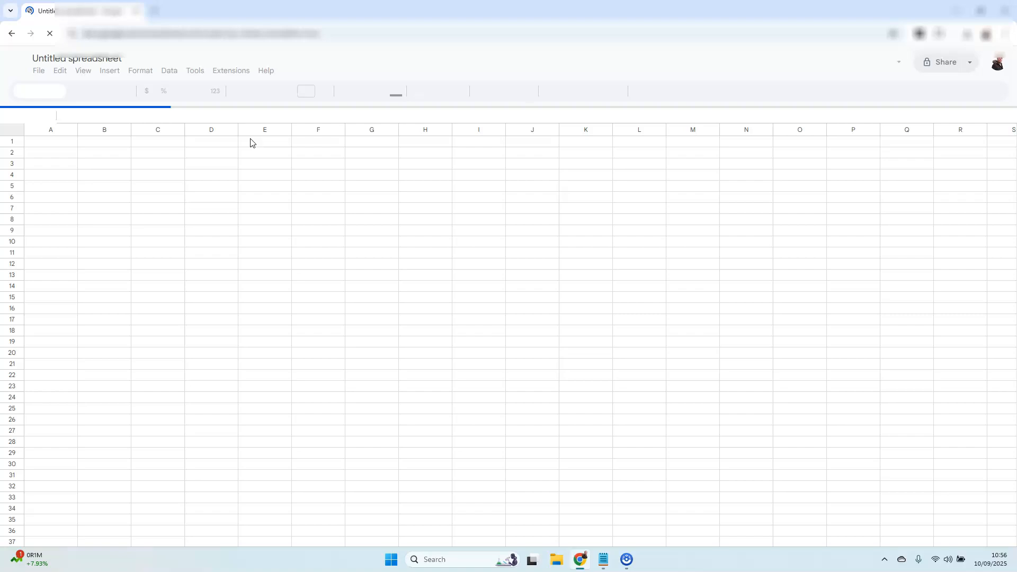
Step: Replace the default title of the spreadsheet with "Commissio"
click(124, 58)
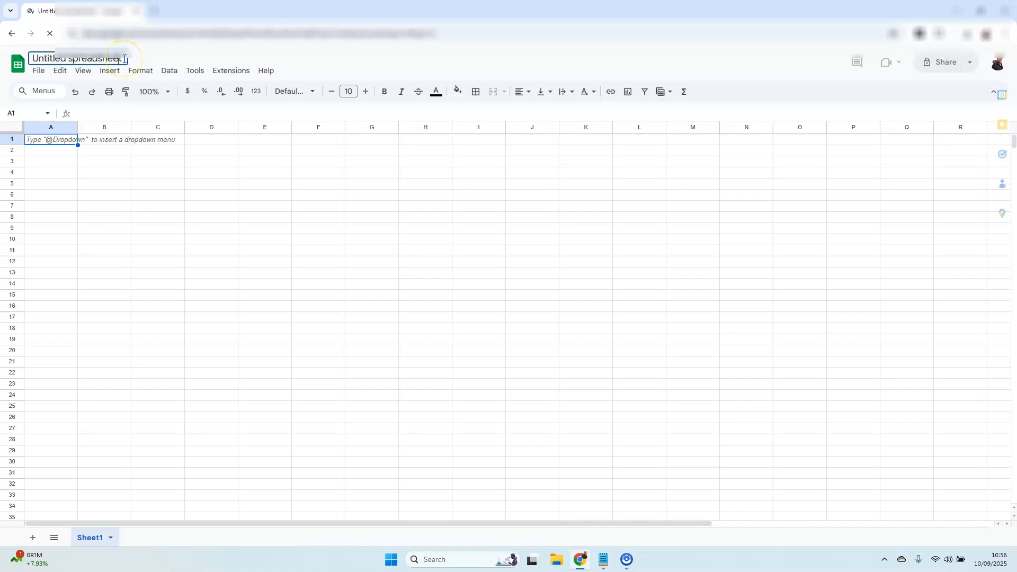
key(BackSpace)
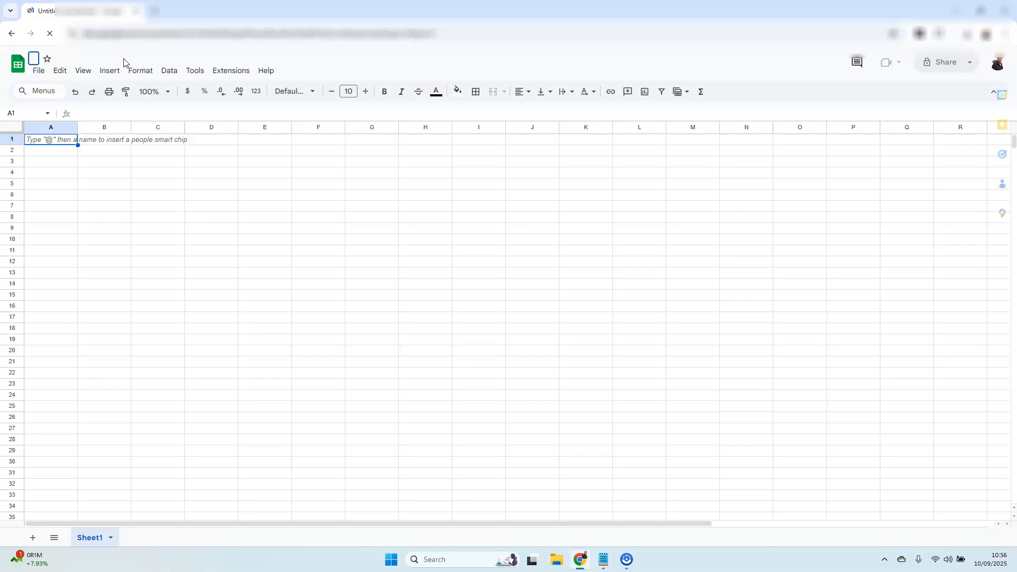
text(Commissio)
key(Return)
text(n)
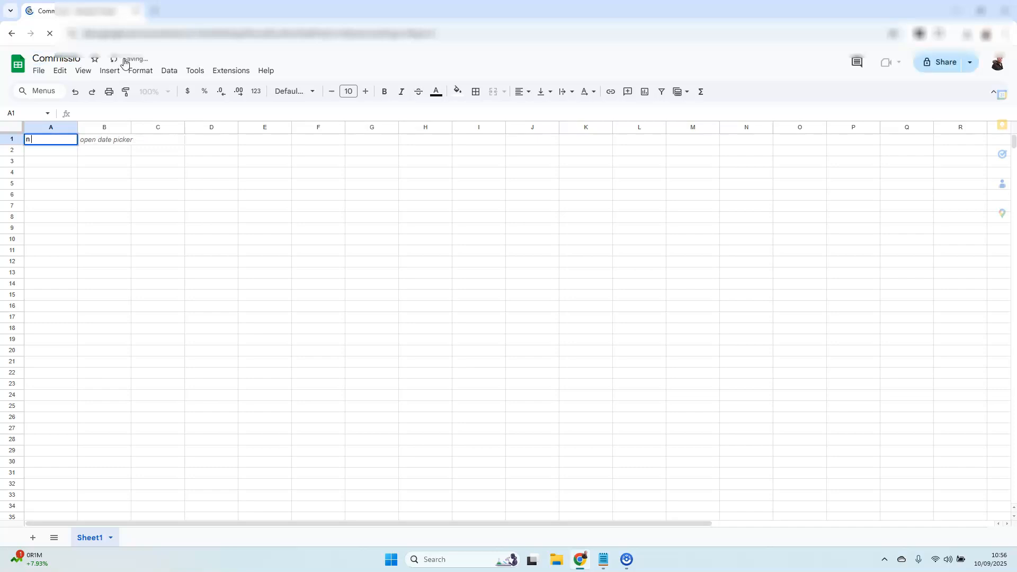
text( Acce)
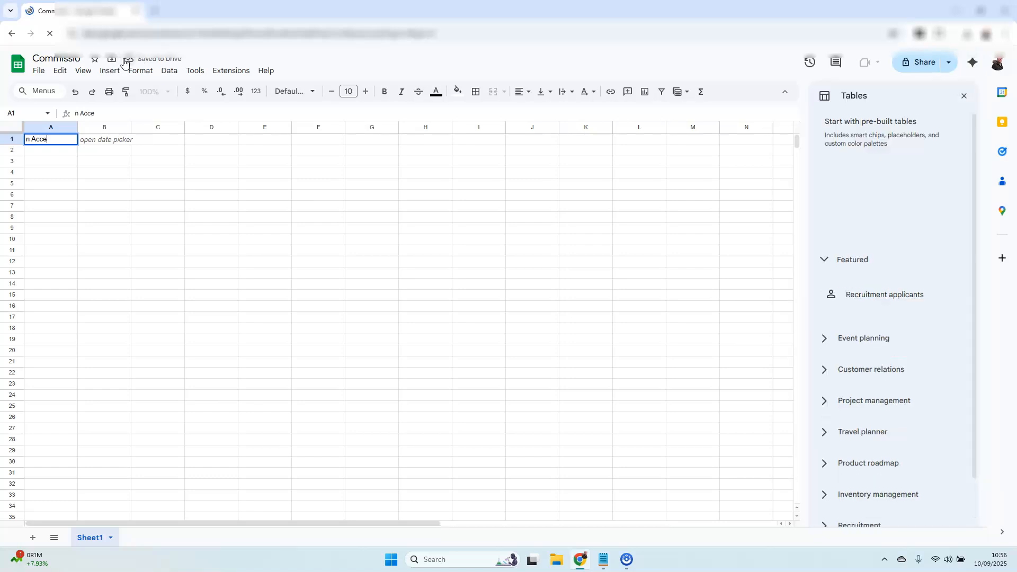
text(lerator)
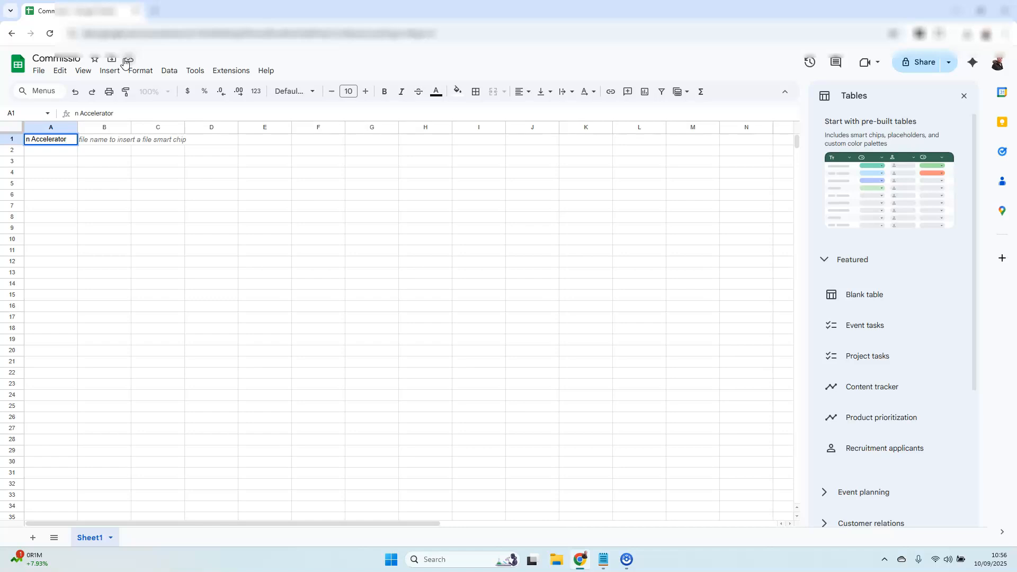
key(BackSpace)
key(BackSpace)
key(BackSpace)
key(BackSpace)
key(BackSpace)
key(BackSpace)
key(BackSpace)
key(BackSpace)
key(BackSpace)
key(BackSpace)
key(BackSpace)
key(BackSpace)
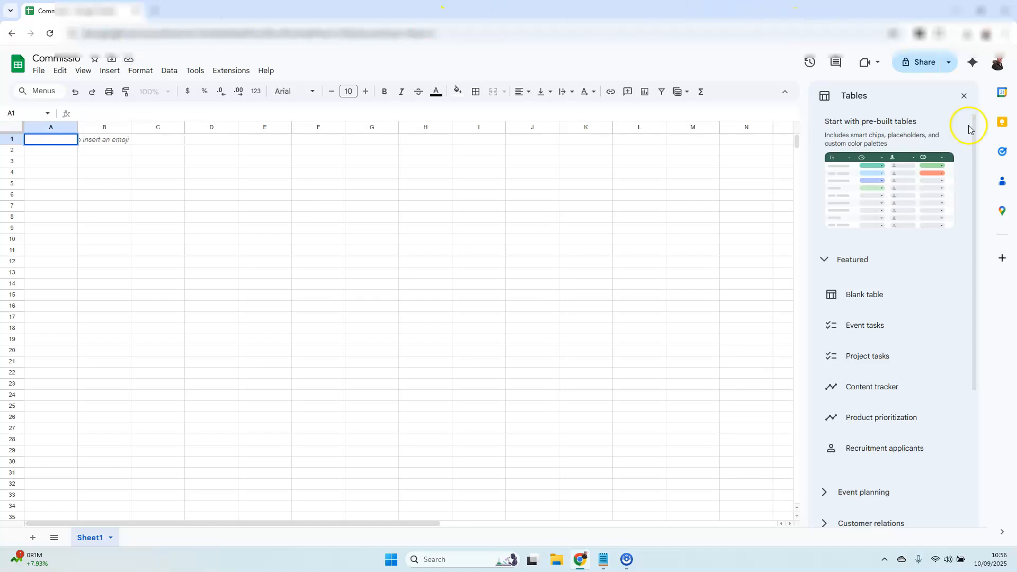
Step: Close the pre-built tables suggestions and complete the spreadsheet title as "Commission Accelerator"
click(964, 98)
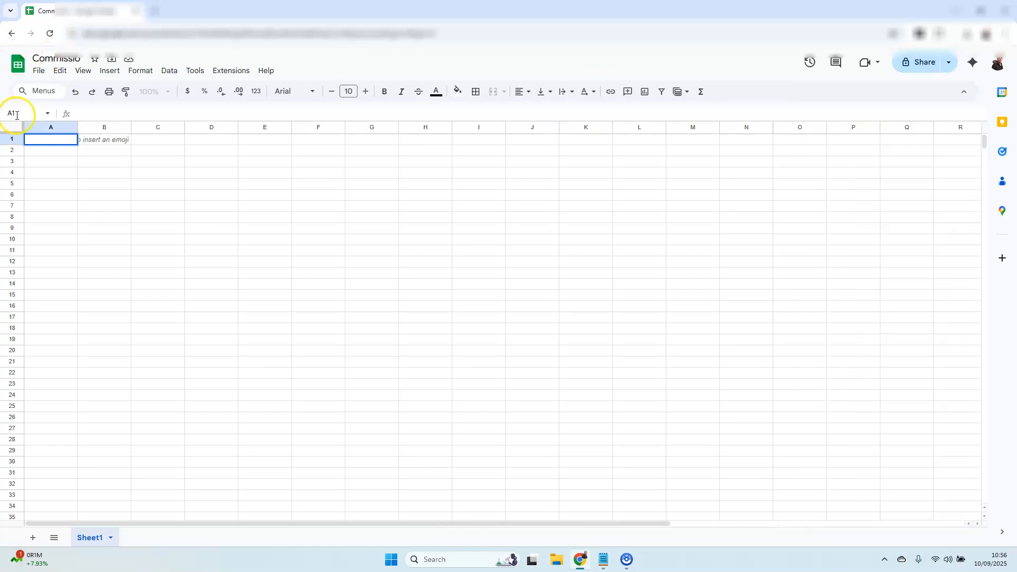
click(53, 58)
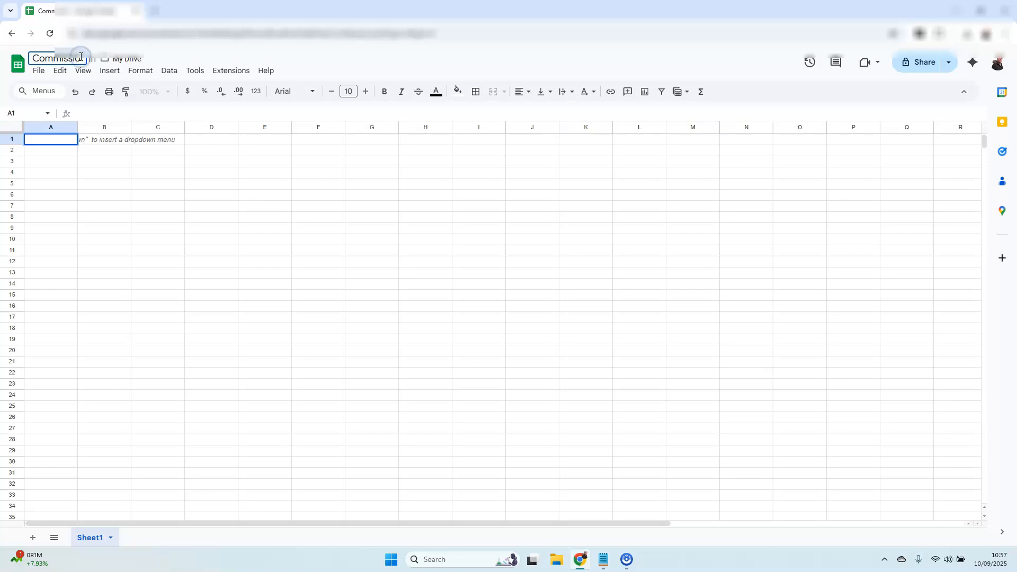
text(Acc)
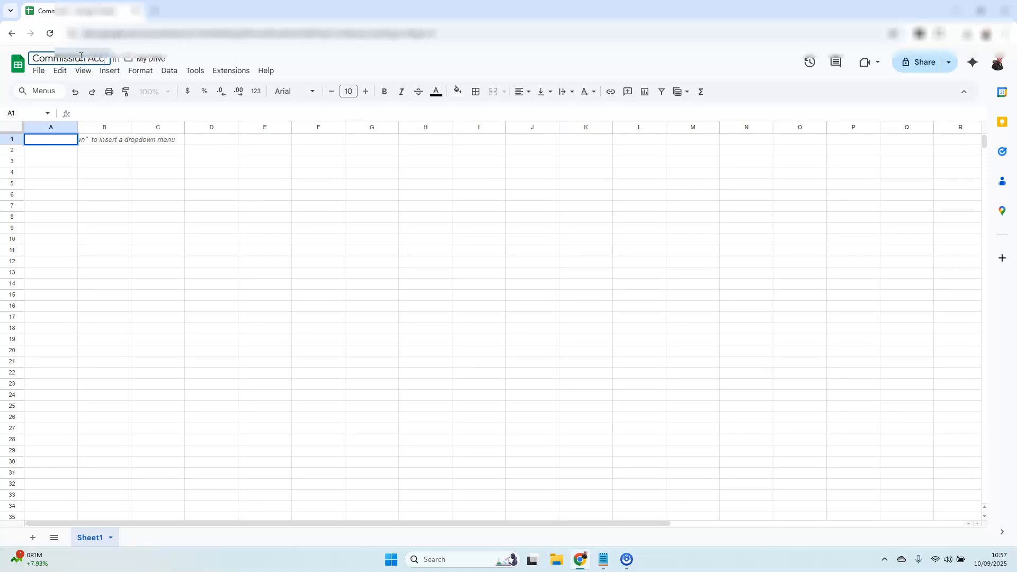
text(elerator)
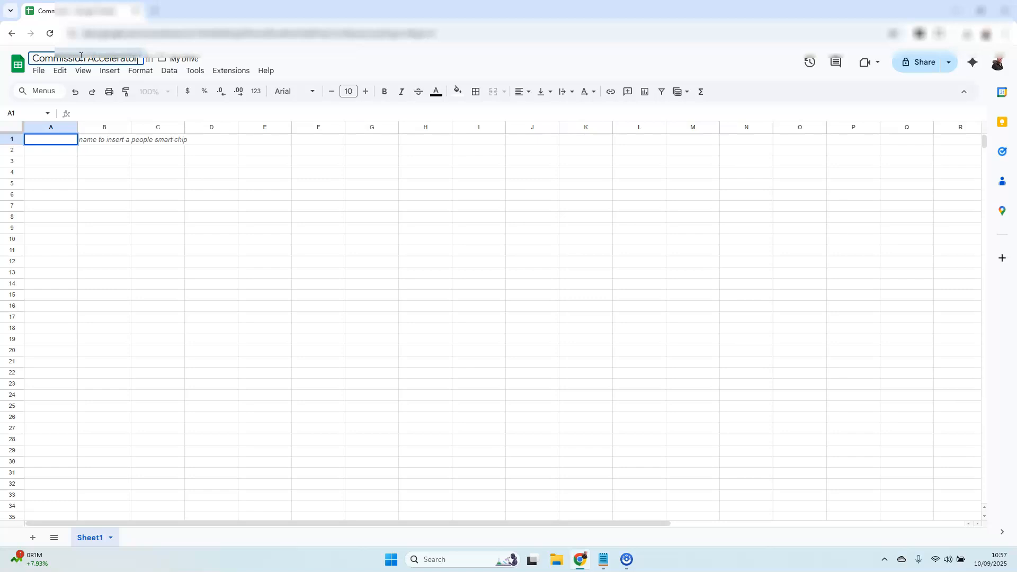
click(90, 52)
click(99, 205)
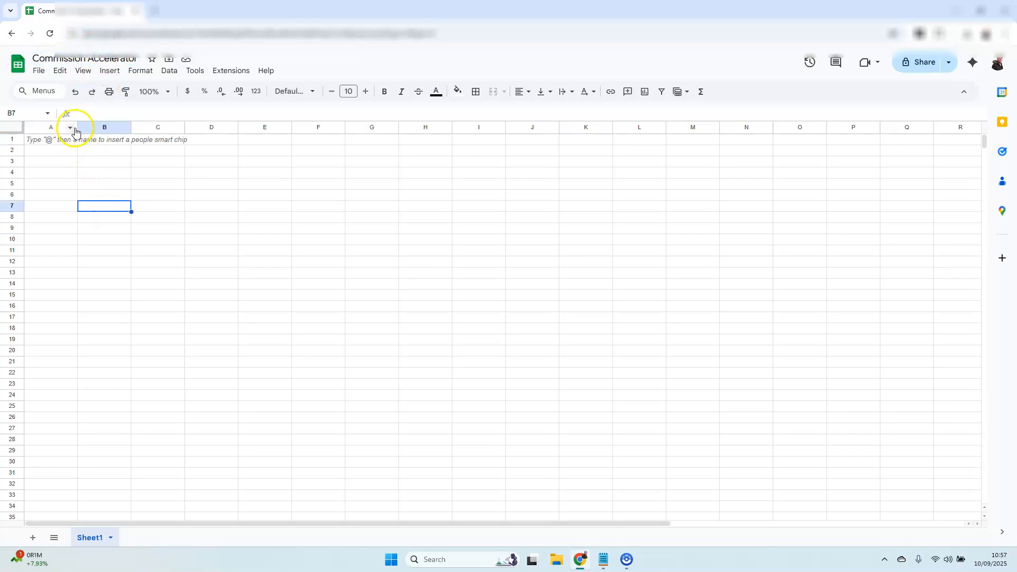
Step: Widen columns A, B, C and D, making B and C wider than A and D
drag(78, 129, 394, 128)
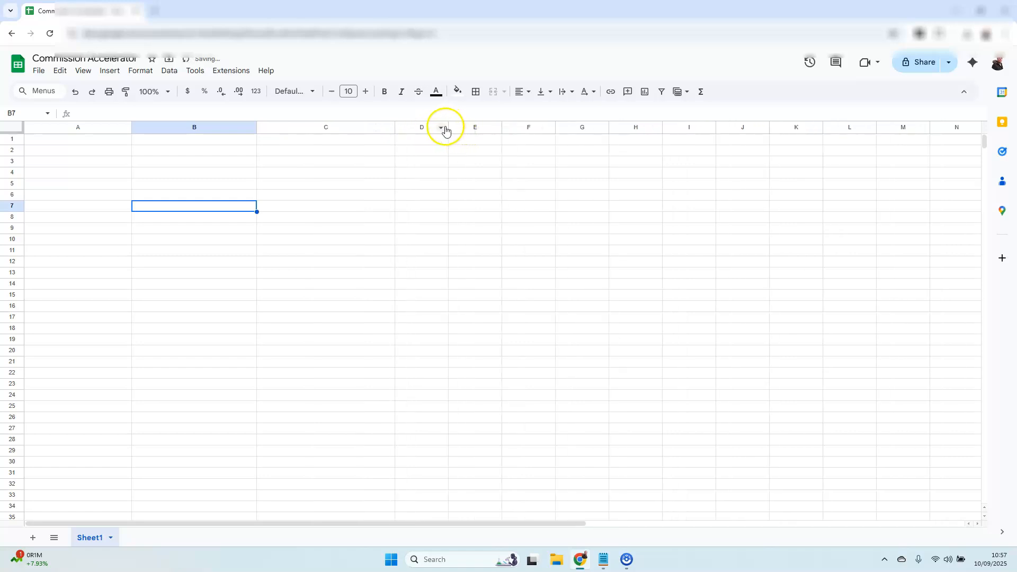
click(446, 129)
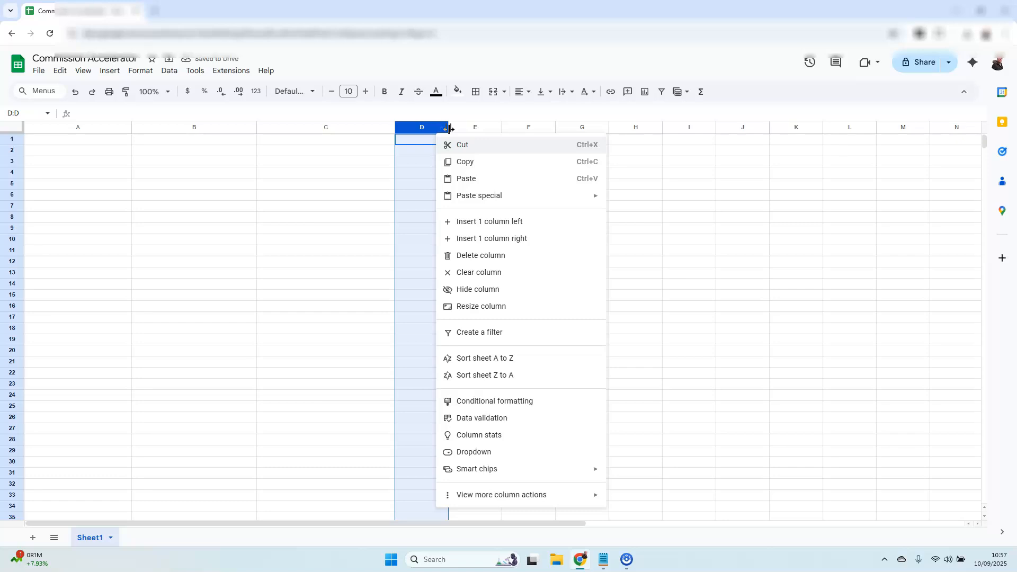
click(427, 160)
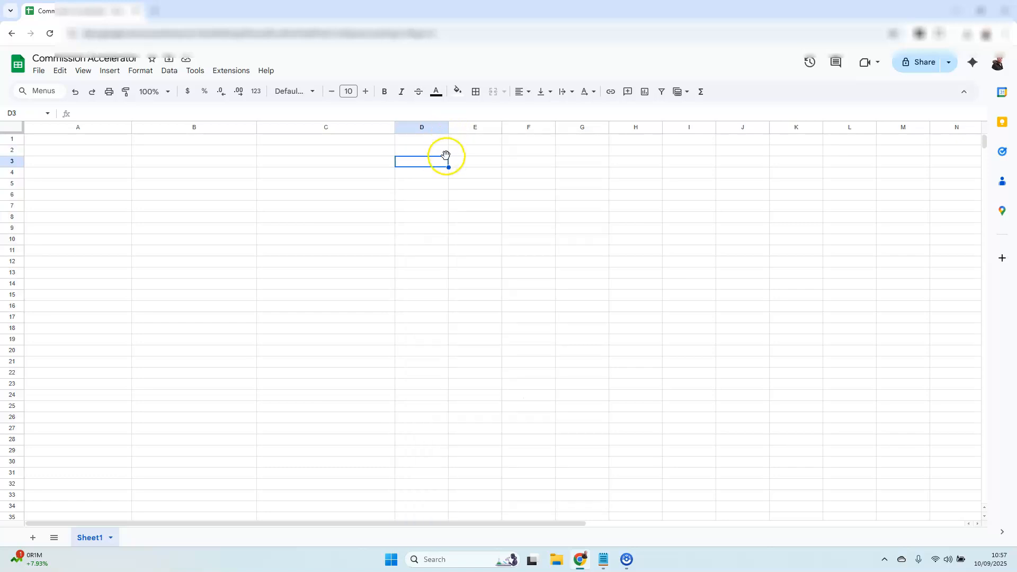
drag(449, 128, 492, 129)
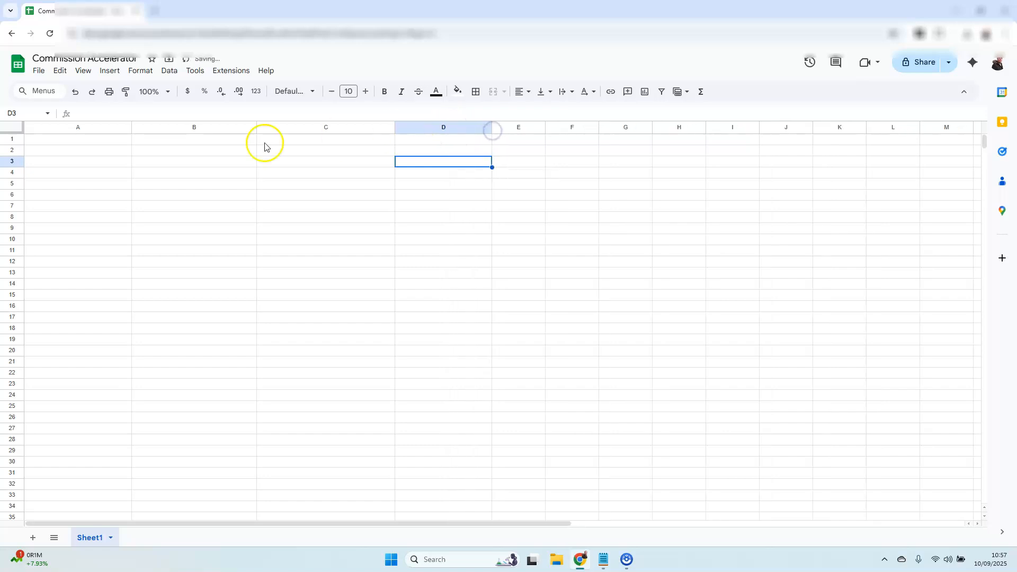
Step: Enter the column heading "COST (Subscription)" in cell A2
click(108, 151)
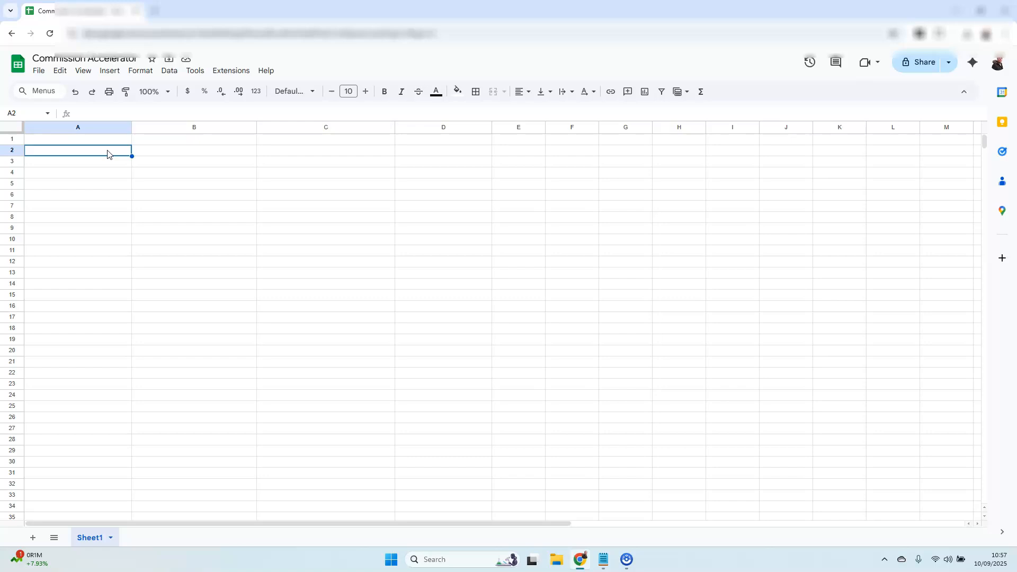
click(158, 153)
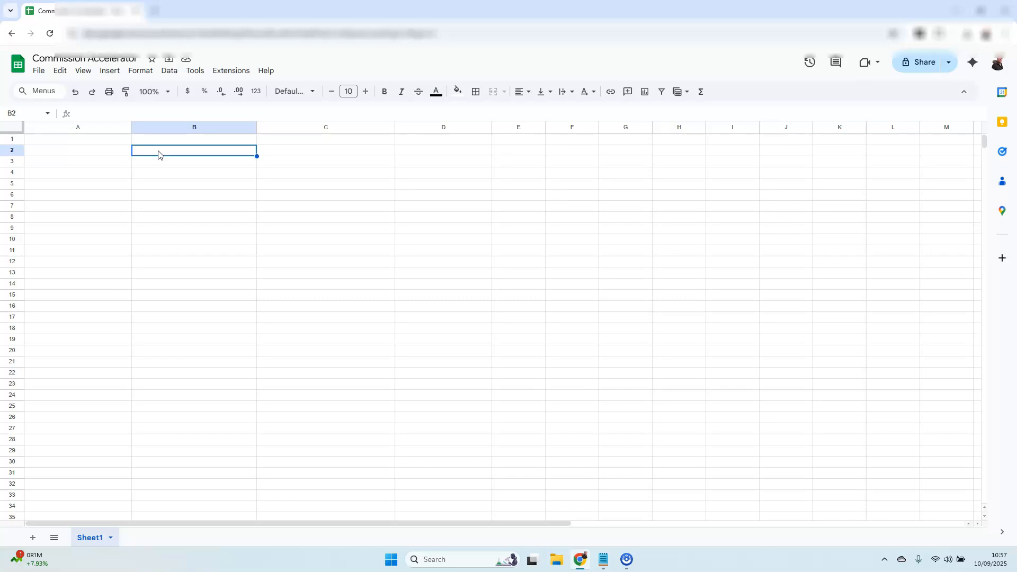
click(81, 151)
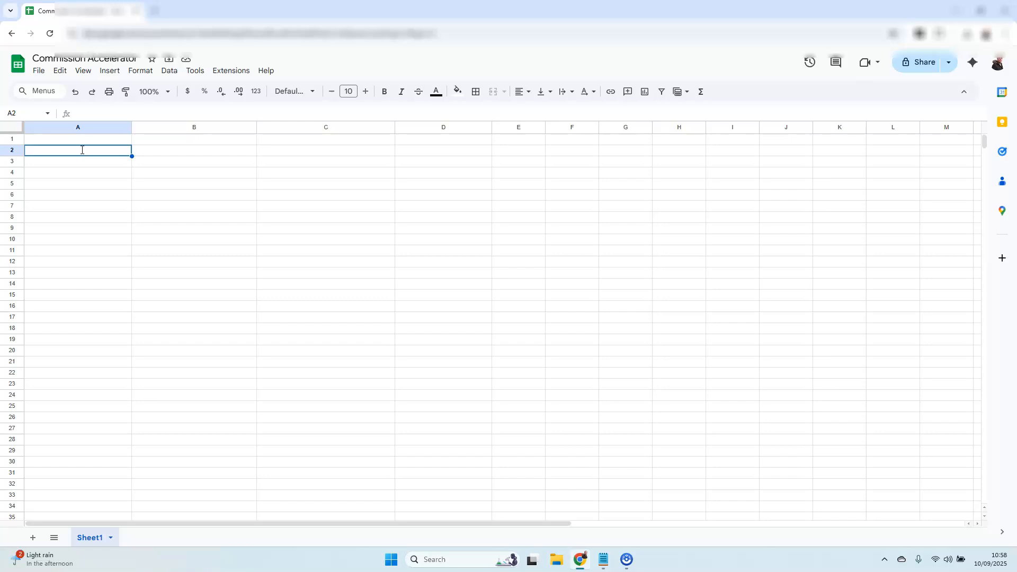
text(COST)
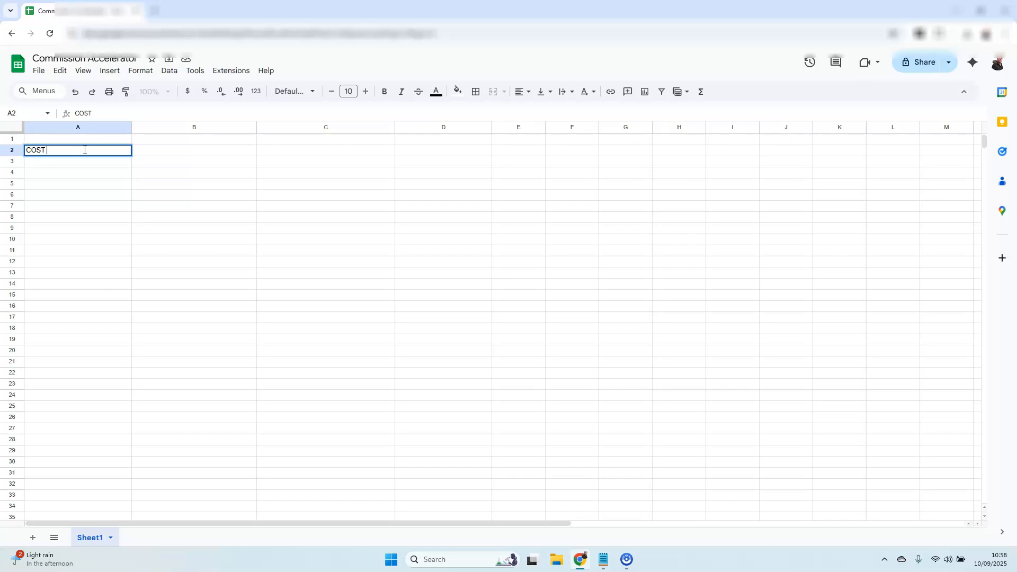
text( (Subscription))
Step: Enter the column headings "Service" in cell B2 and "Commission" in cell C2
click(170, 154)
text(Service)
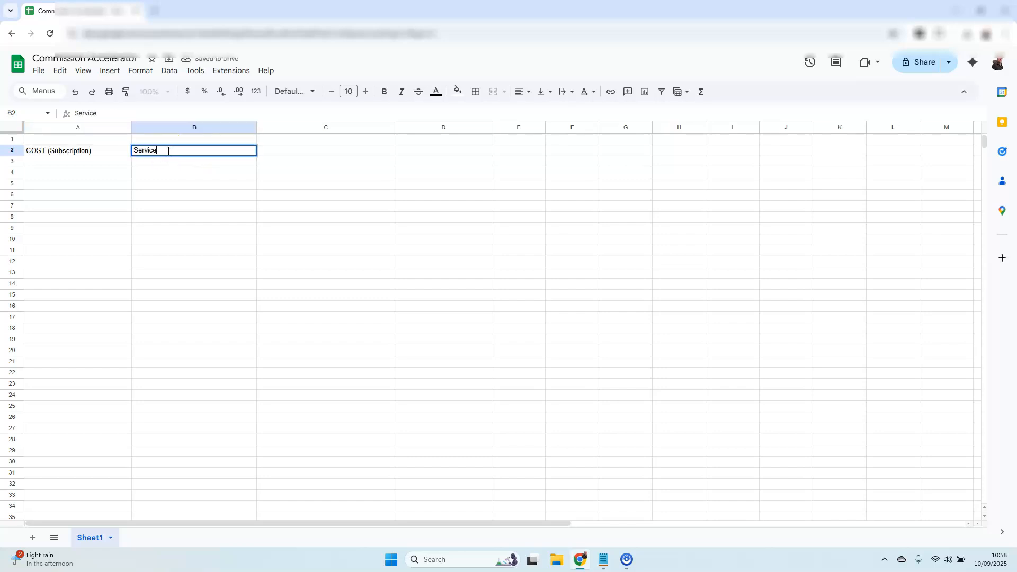
click(313, 151)
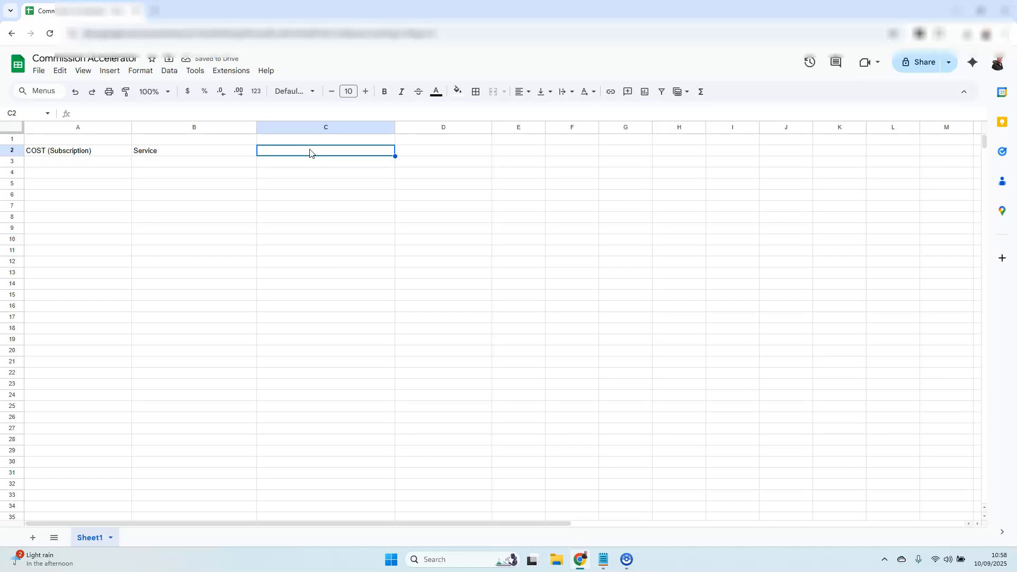
text(Commission)
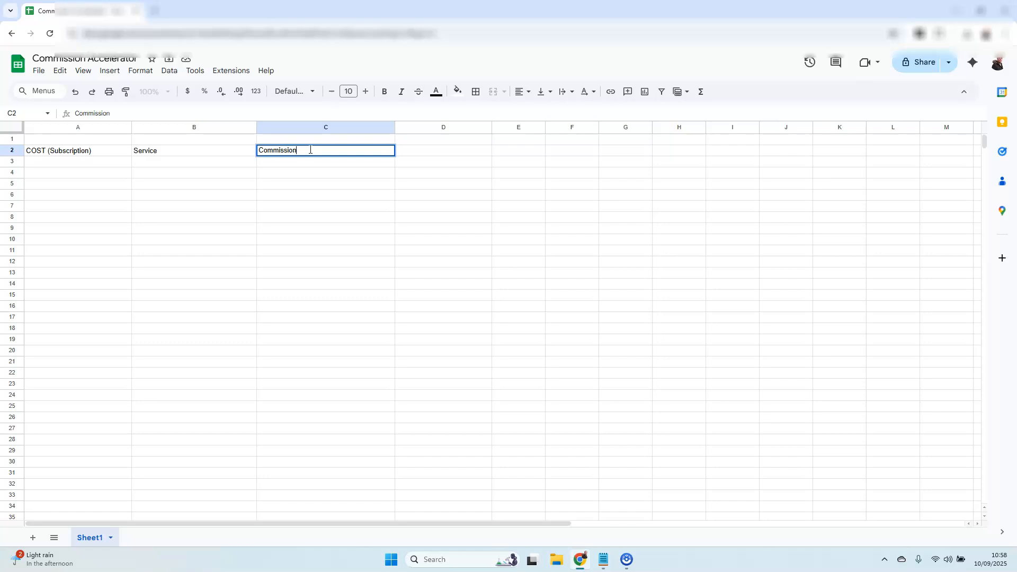
click(162, 176)
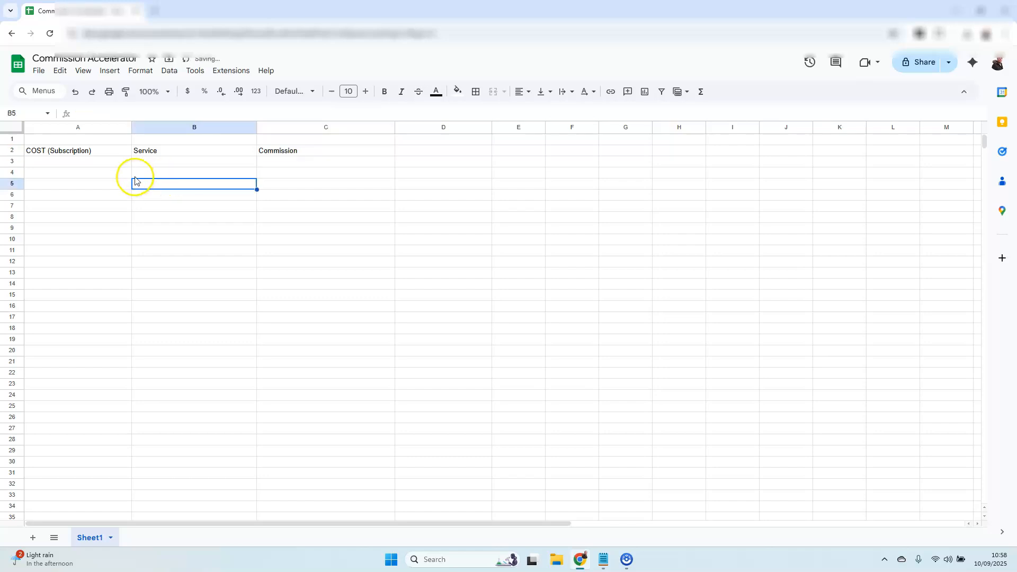
Step: Enter the service "LEADSLEAP" in cell B4 and its subscription cost "$27.00 Monthly" in cell A4
click(141, 172)
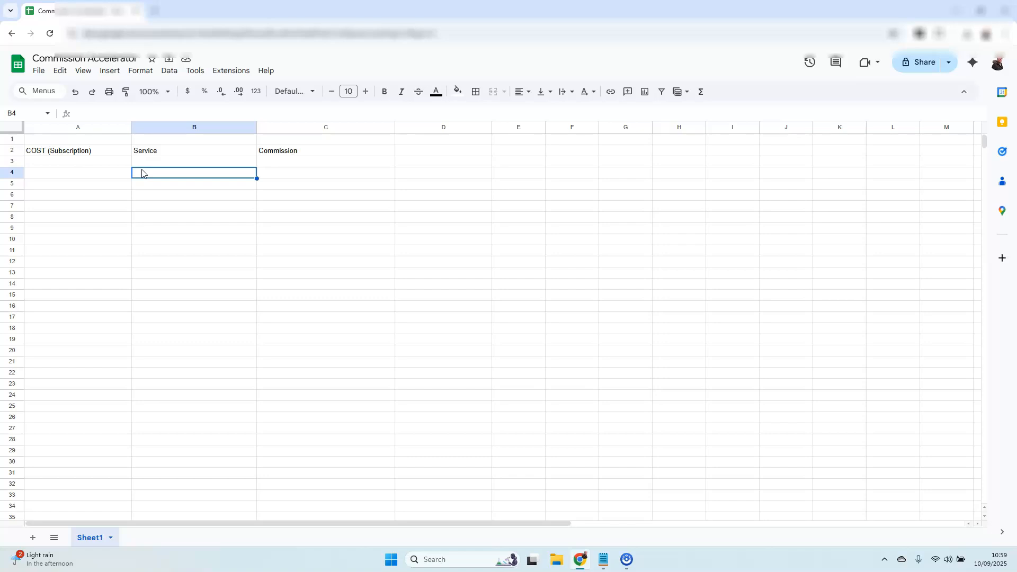
text(LEADSLEAP)
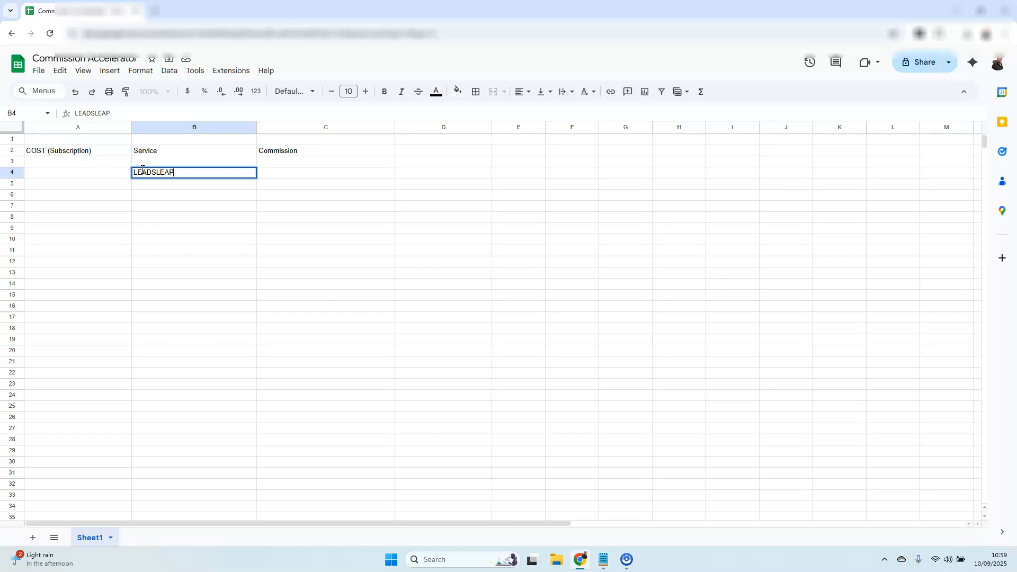
click(93, 175)
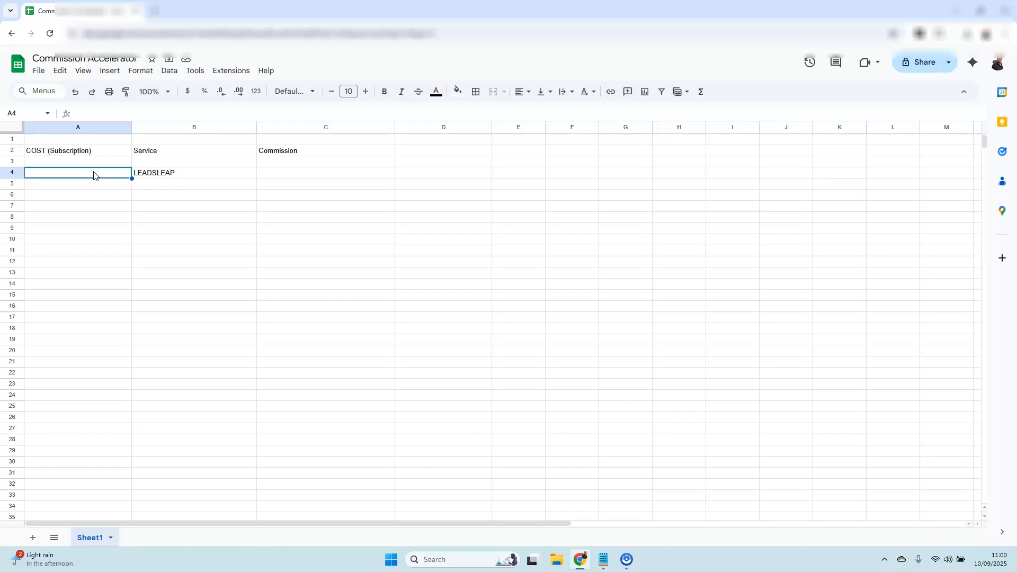
text($27)
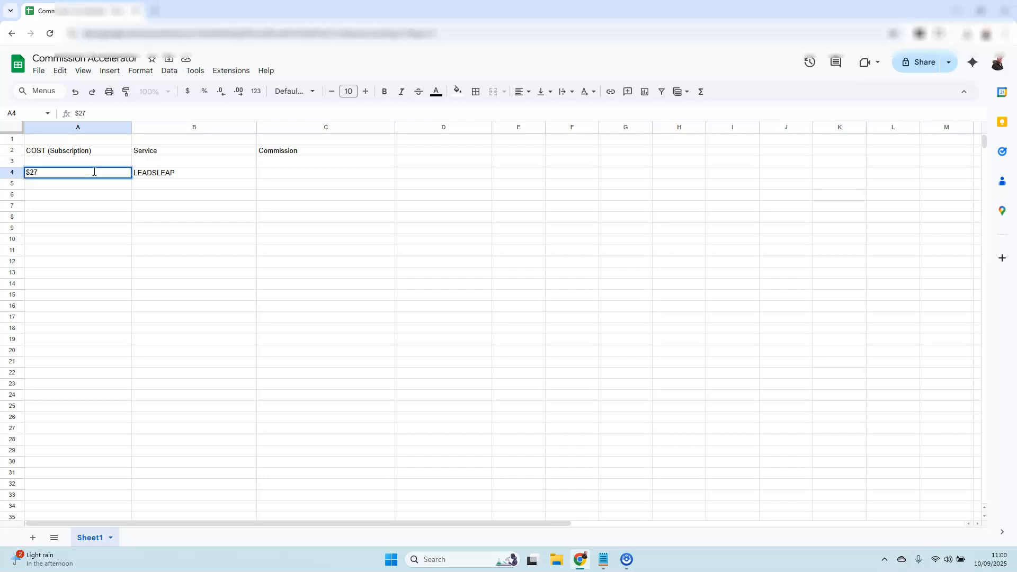
text(.00 Monthly)
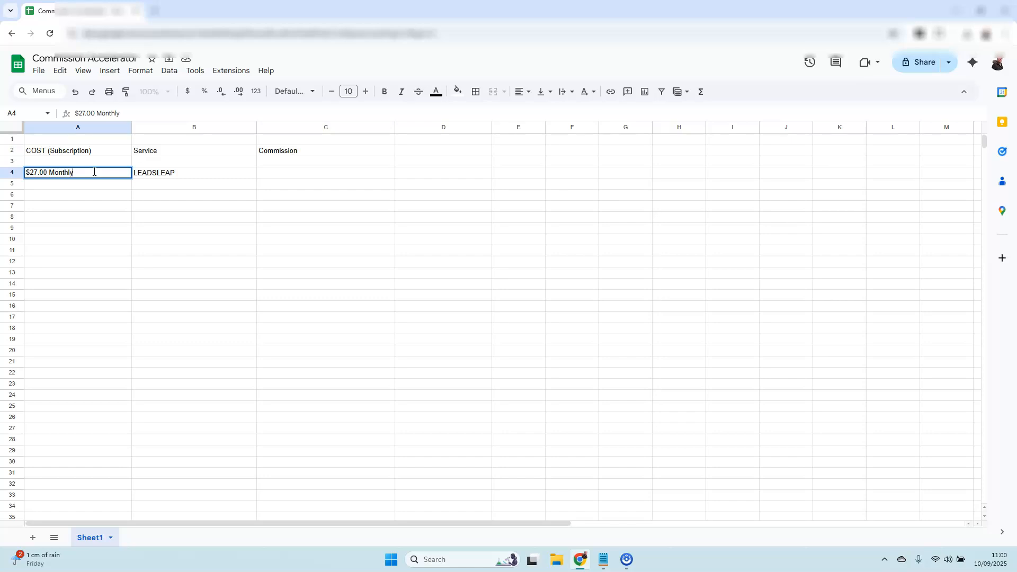
Step: Enter $13.50 as the LEADSLEAP commission in cell C4
click(268, 175)
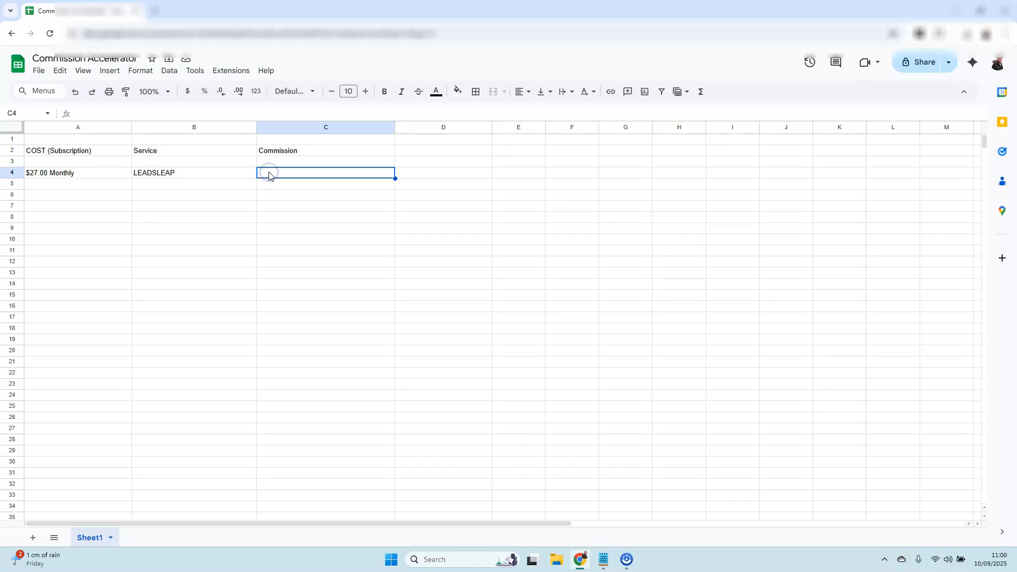
text($1)
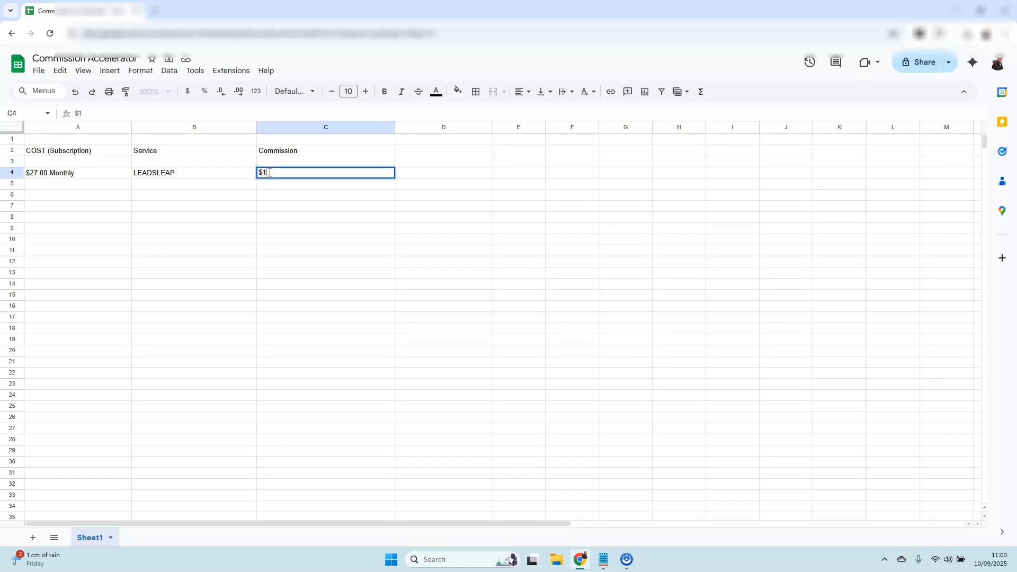
text(3.50)
click(247, 186)
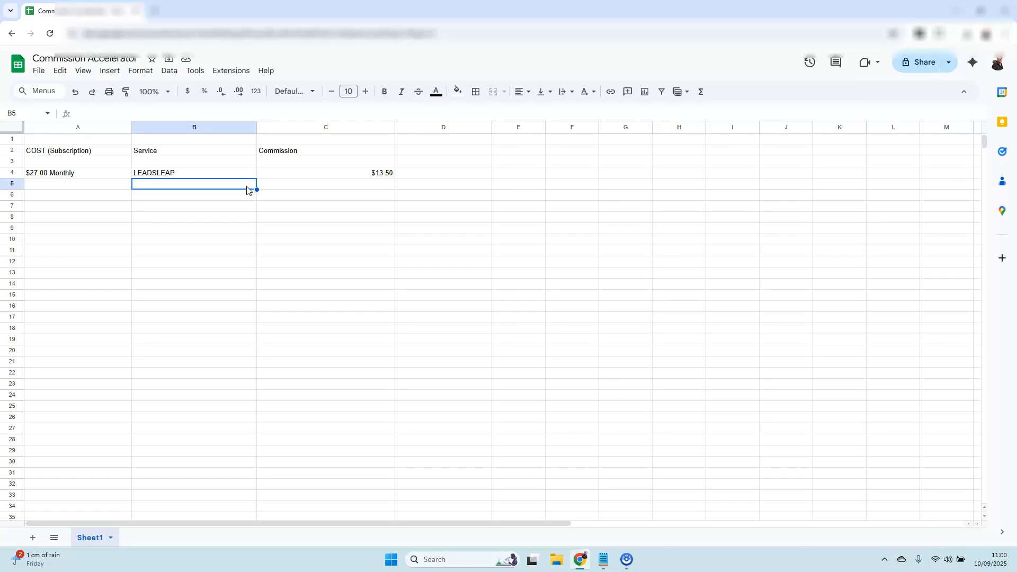
Step: Enter the service name "Prosperity Marketing System" in cell B5
click(239, 189)
text(Prospe)
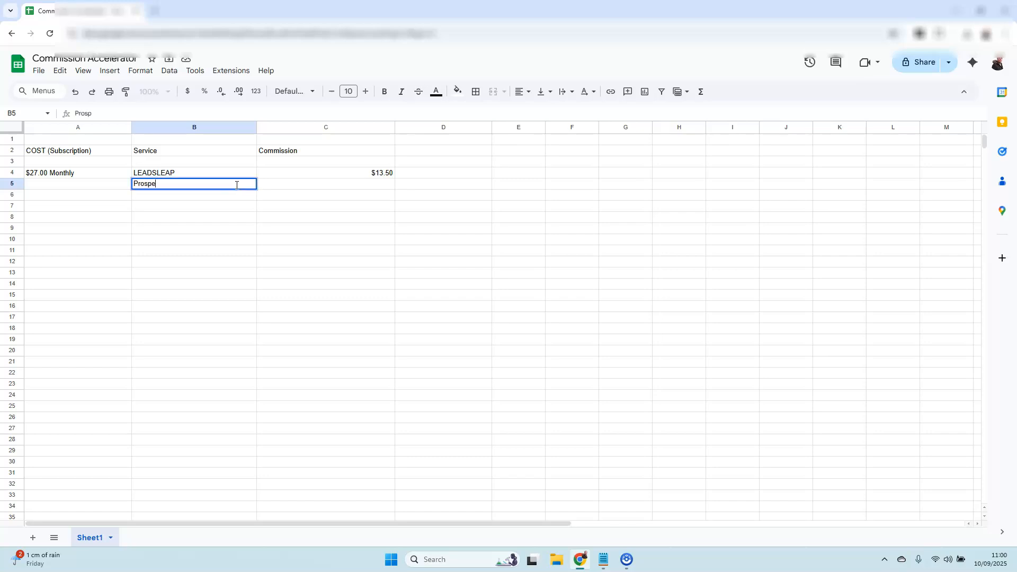
text(rity Marketing System)
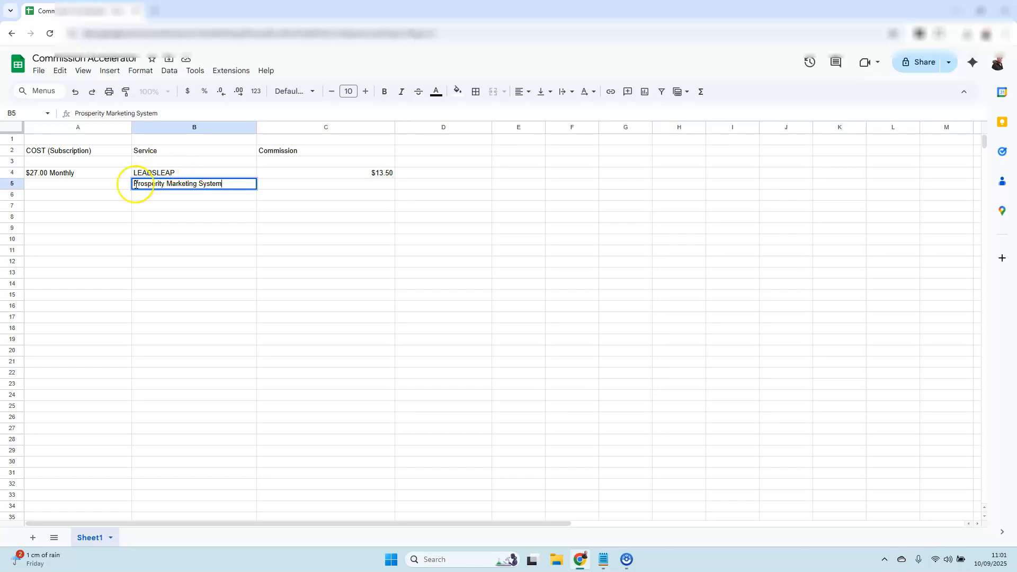
Step: Enter $12.00 as the Prosperity Marketing System cost in cell A5 and $12.00 as its commission in cell C5
click(103, 183)
text($12.00)
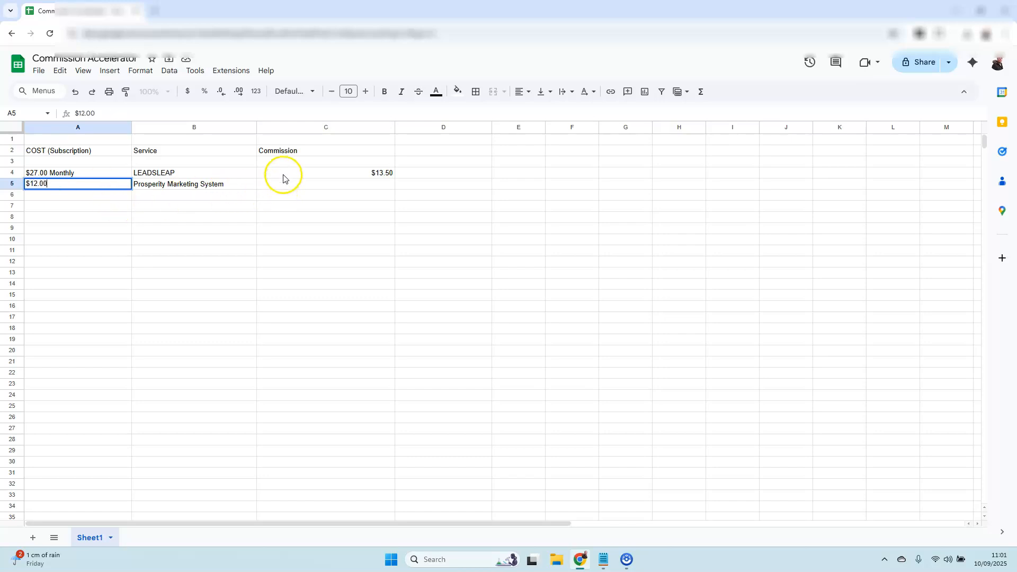
click(285, 186)
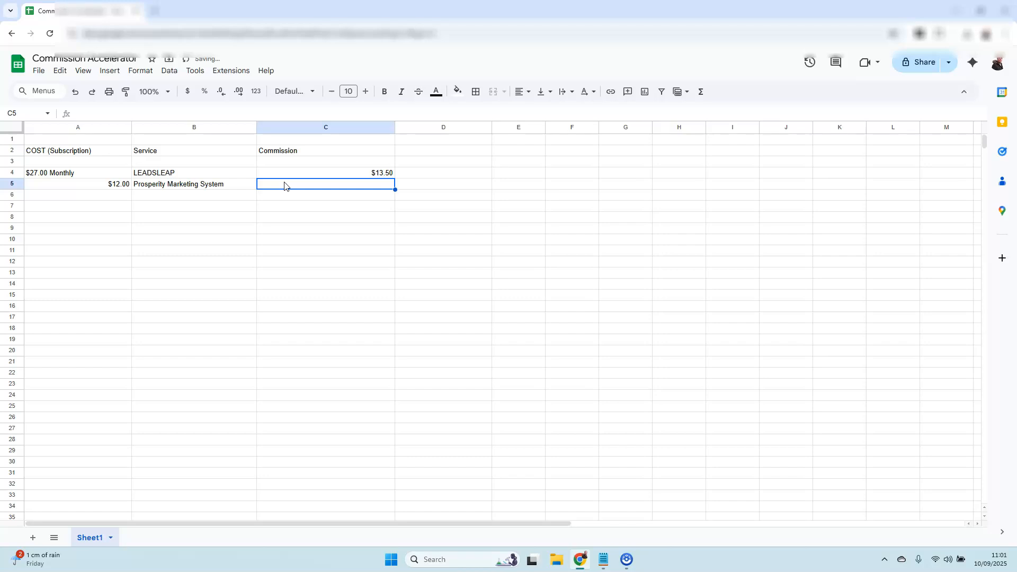
text($12.00)
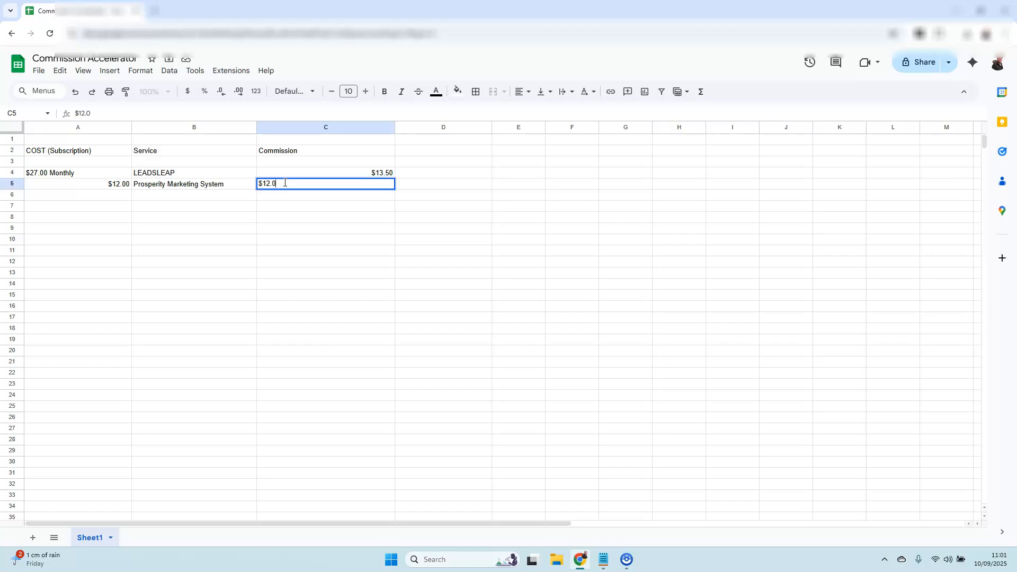
click(230, 216)
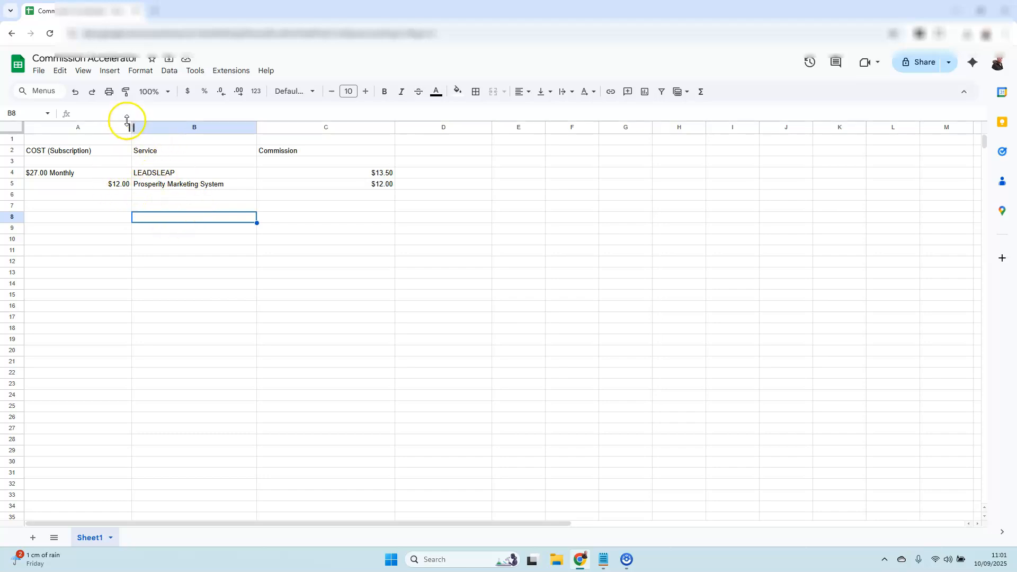
Step: Widen column A slightly and enter the service name "Leads Lightning" in cell B6
drag(131, 129, 137, 129)
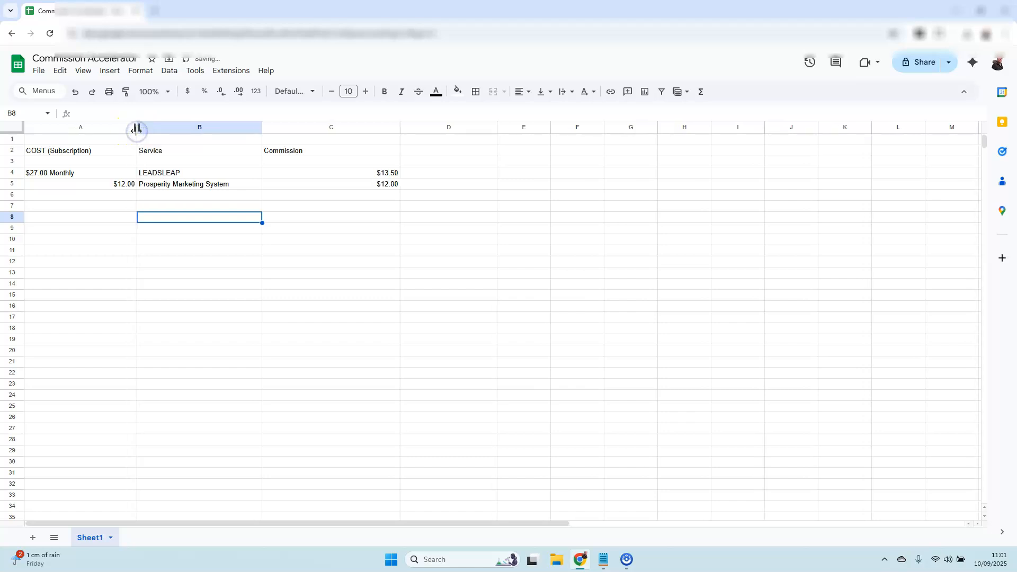
click(149, 201)
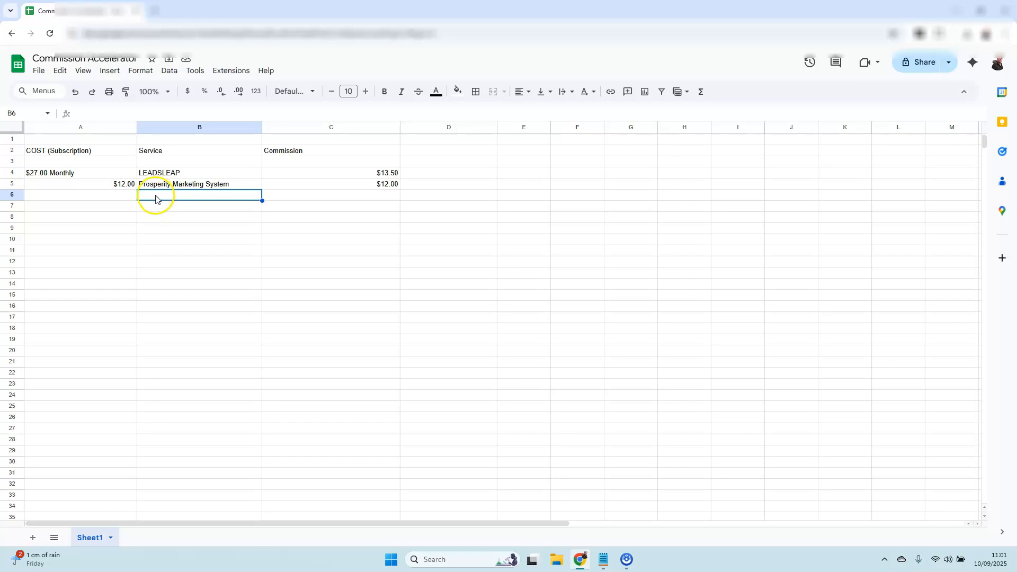
text(Leads Lightning)
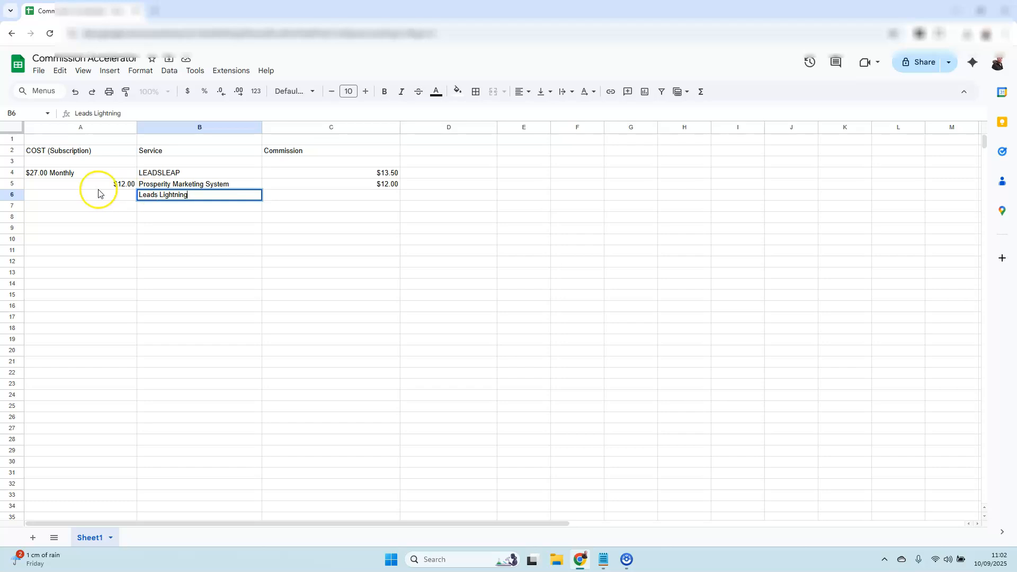
Step: Enter the Leads Lightning cost "$7 One Off Payment" in cell A6
click(96, 198)
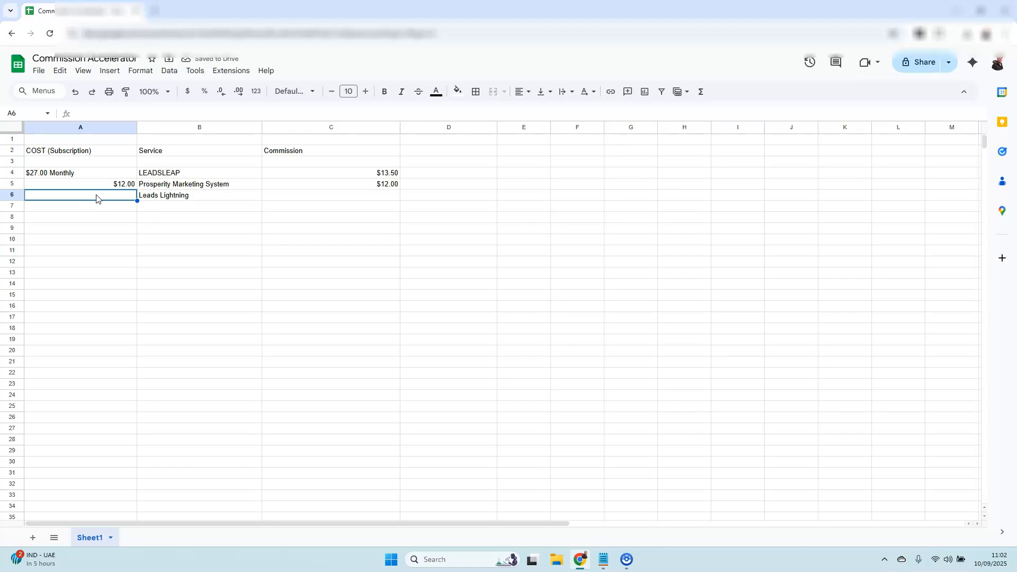
text($7)
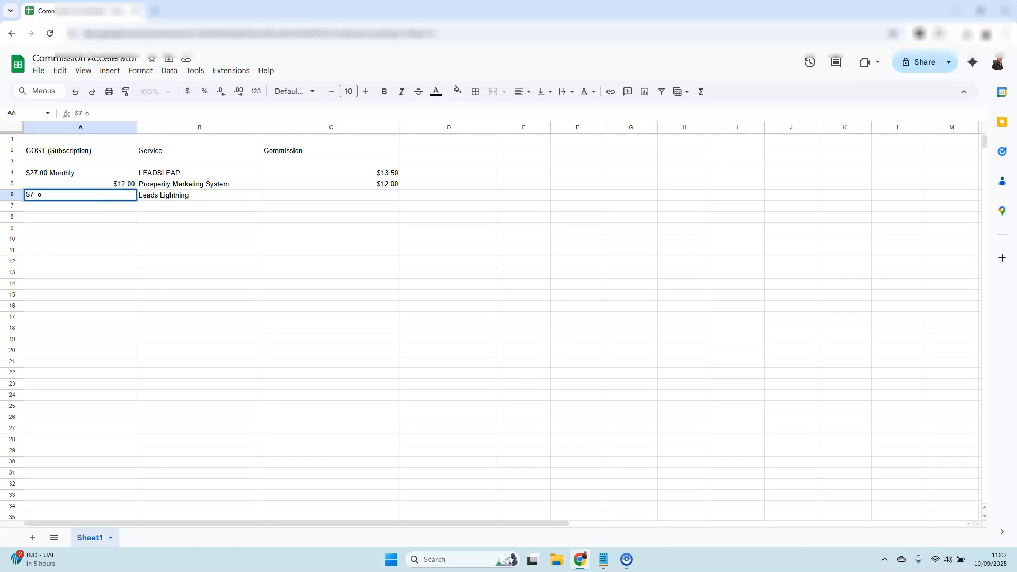
text(  One Off Payment)
Step: Enter $7.00 as the Leads Lightning commission in cell C6
click(349, 198)
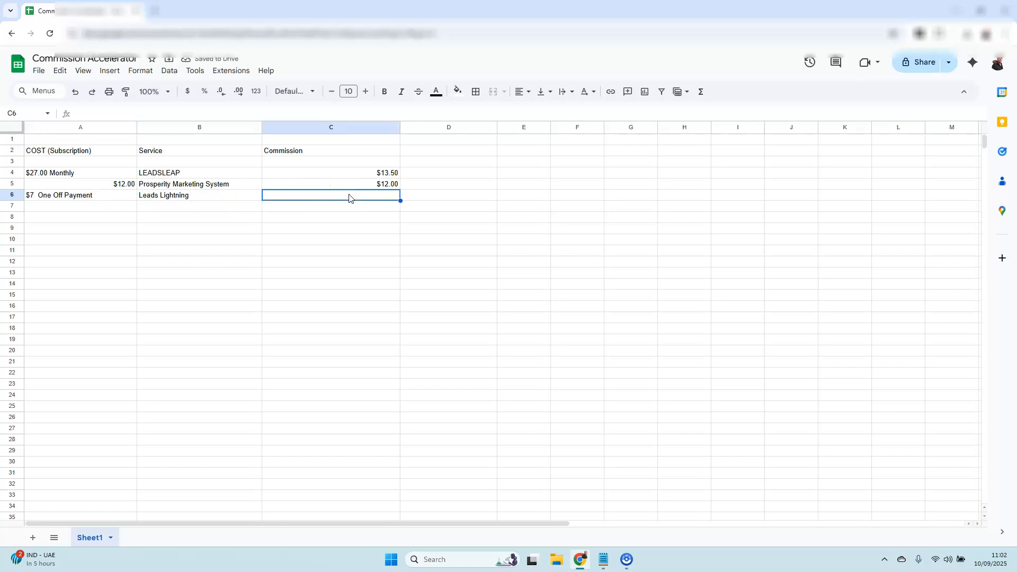
text($7.00)
click(325, 238)
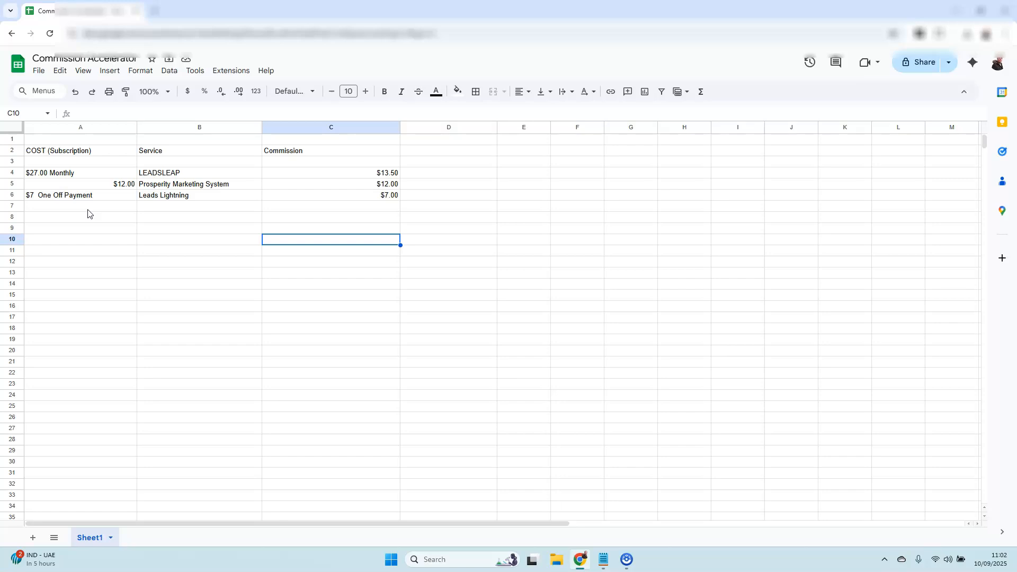
Step: Enter the service name "Affiliate Mentor" in cell B7
click(157, 209)
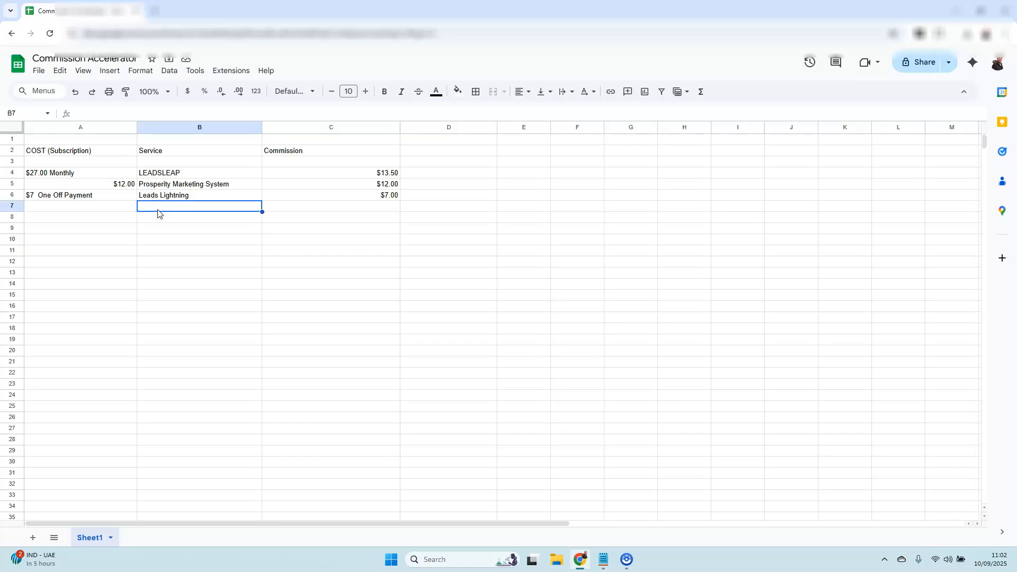
text(Affiliate M)
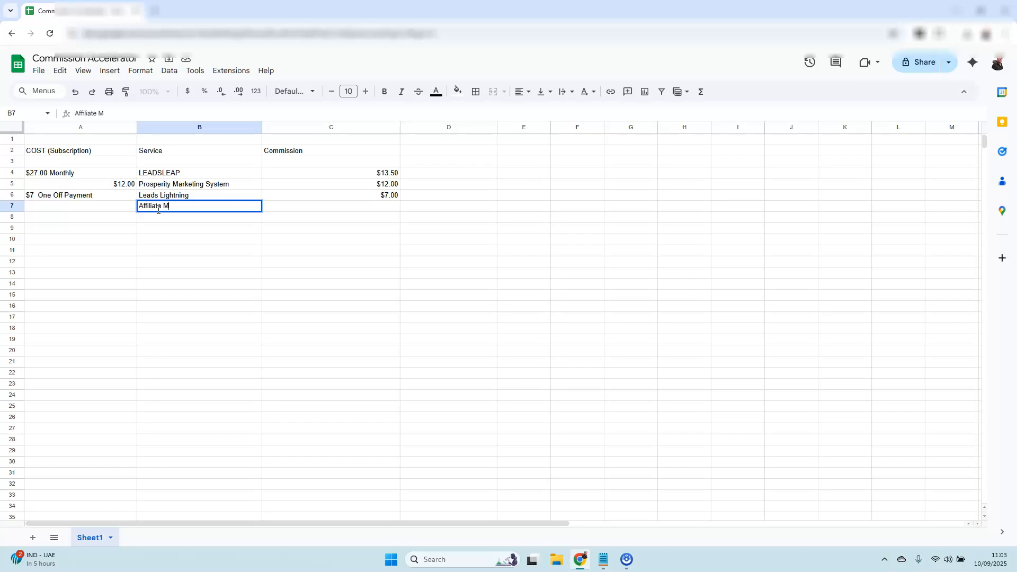
text(entor)
Step: Enter $25.00 as the Affiliate Mentor cost in cell A7 and $25.00 as its commission in cell C7
click(99, 212)
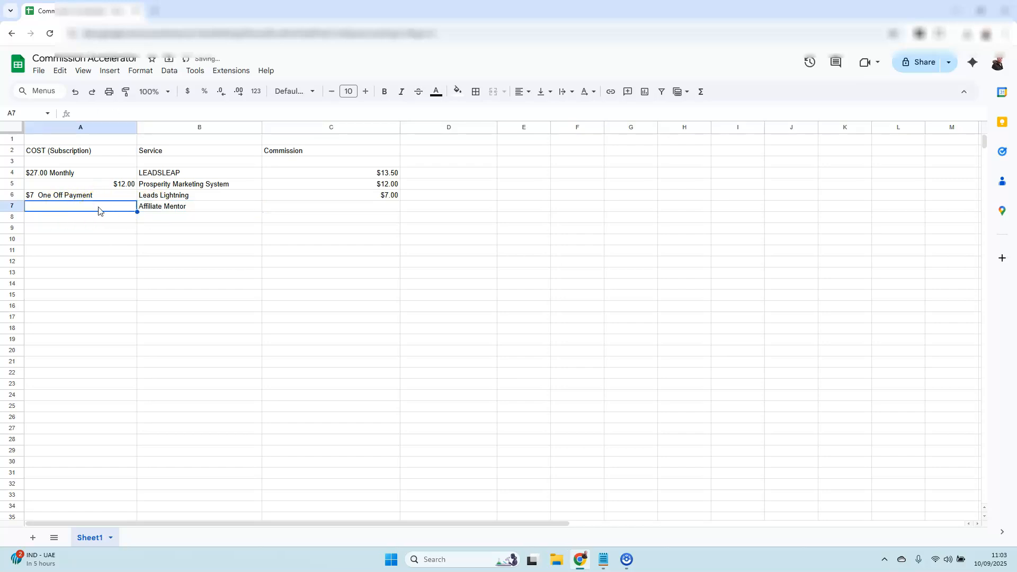
text($)
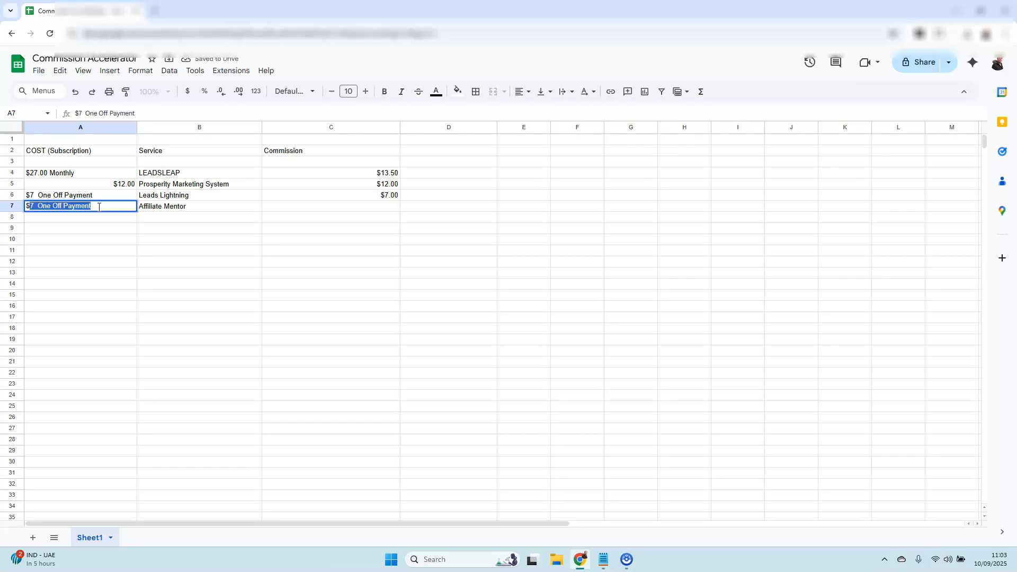
text(25.00)
click(342, 209)
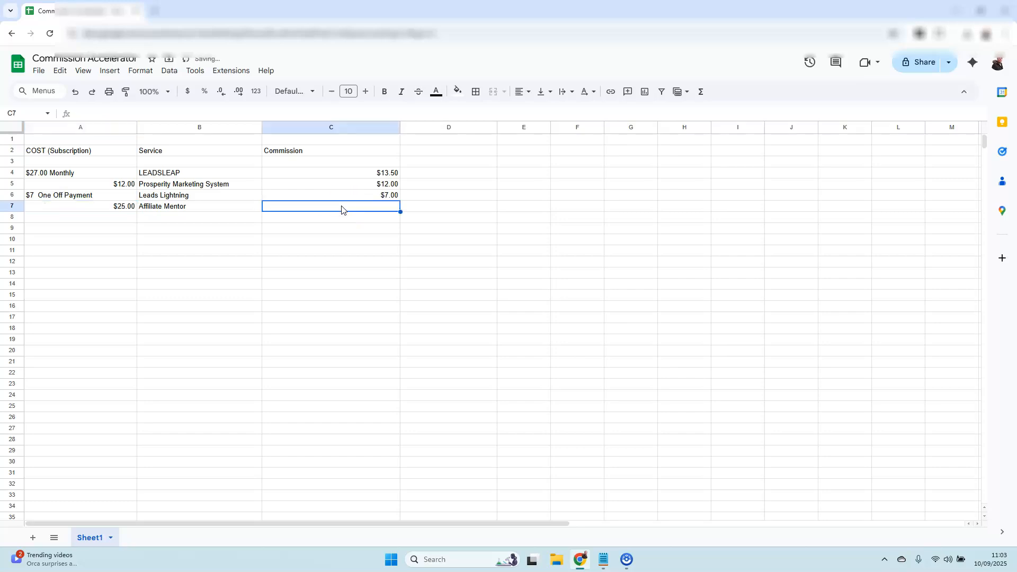
text($25.00)
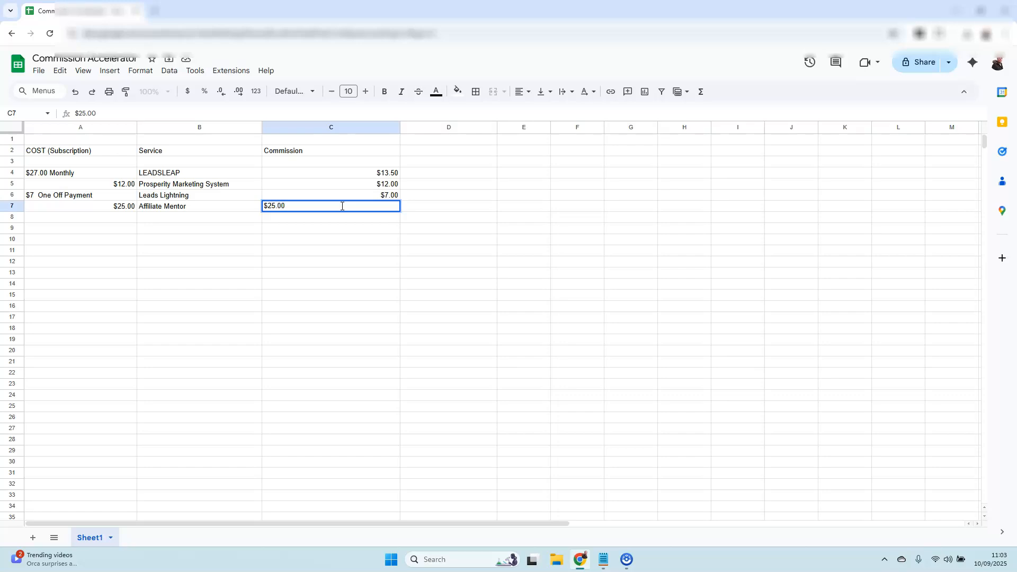
Step: Enter the service "Sparky AI" in cell B8 and its cost $50.00 in cell A8
click(177, 218)
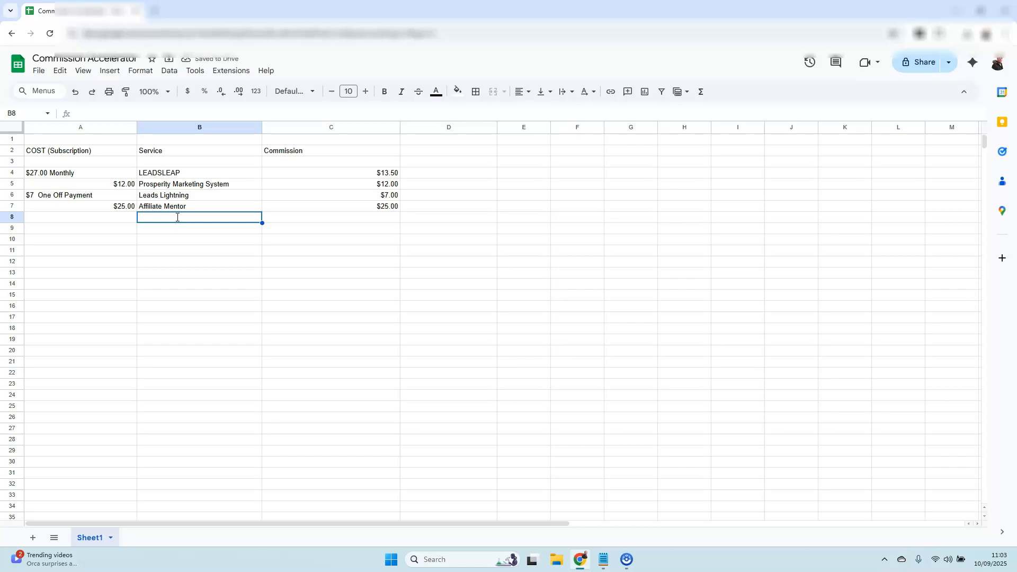
text(Sparky AI)
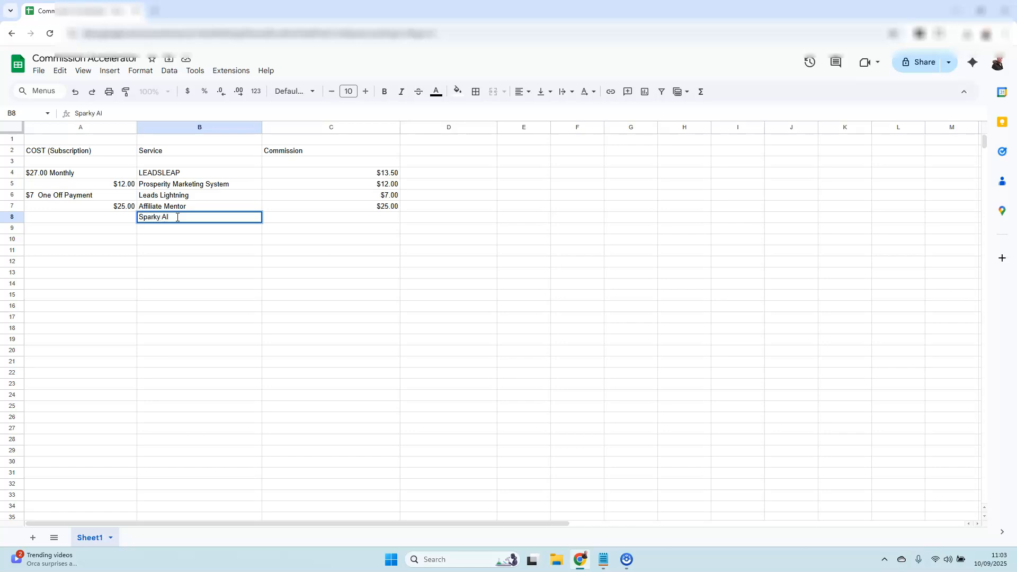
click(114, 221)
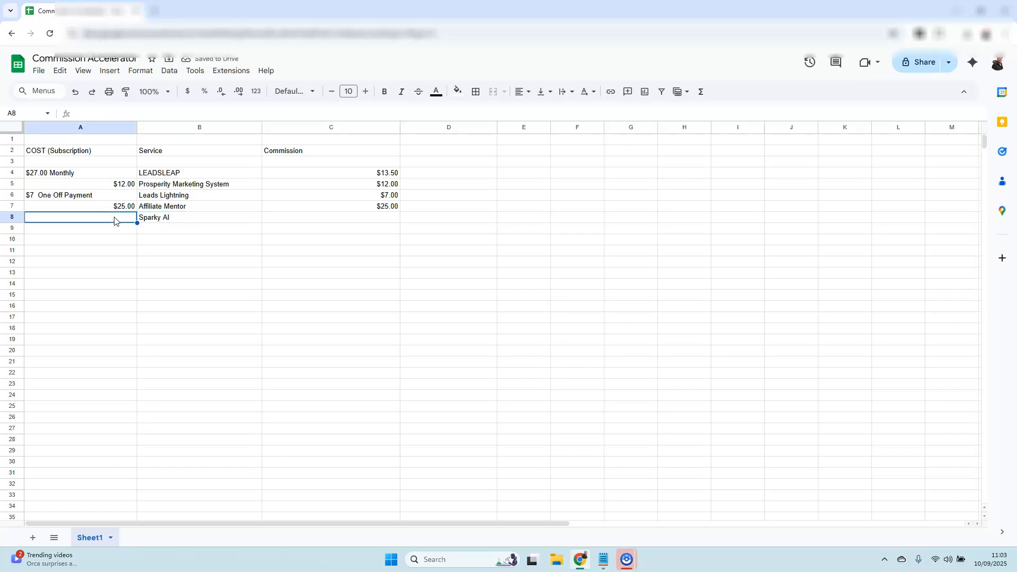
text($50)
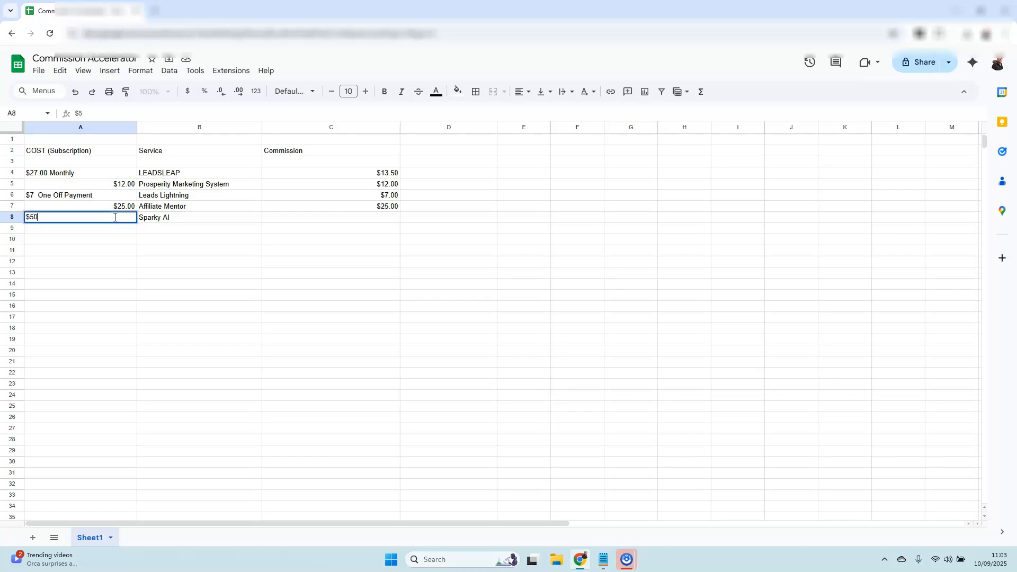
text(.00)
click(294, 214)
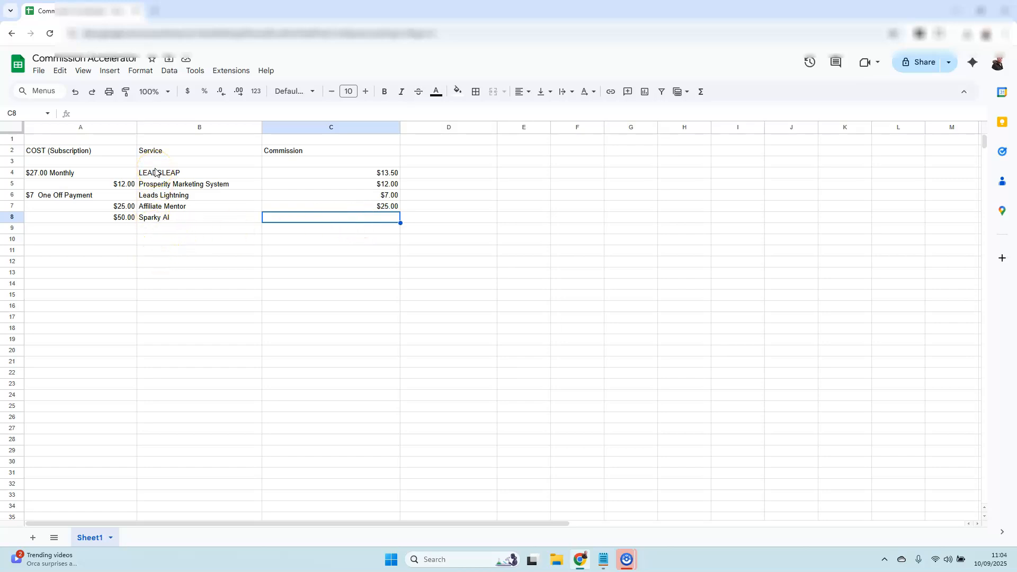
Step: Enter the service "Click Generator" in cell B11 and its cost $5 in cell A11
click(150, 252)
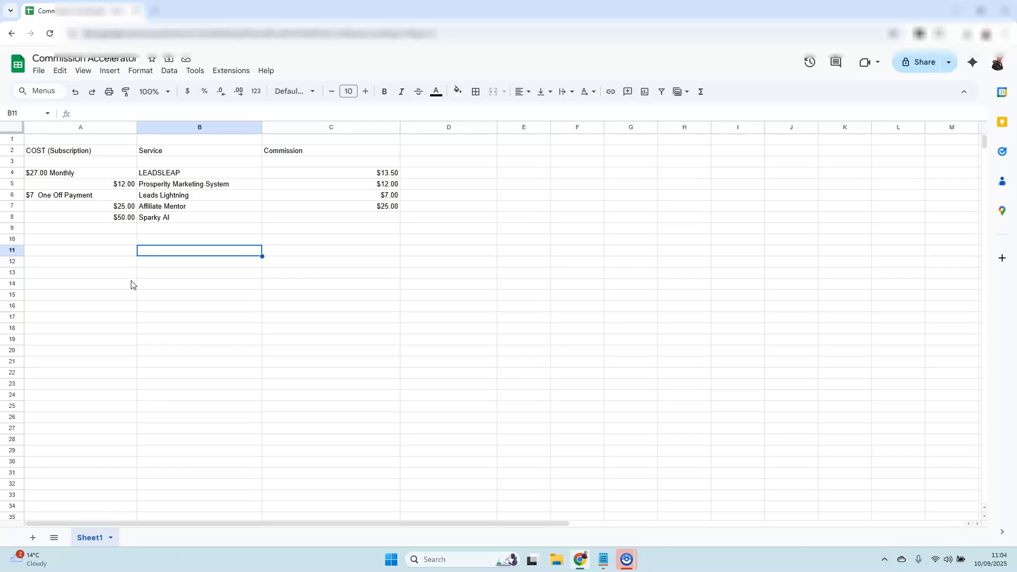
click(143, 247)
text(Click Gene)
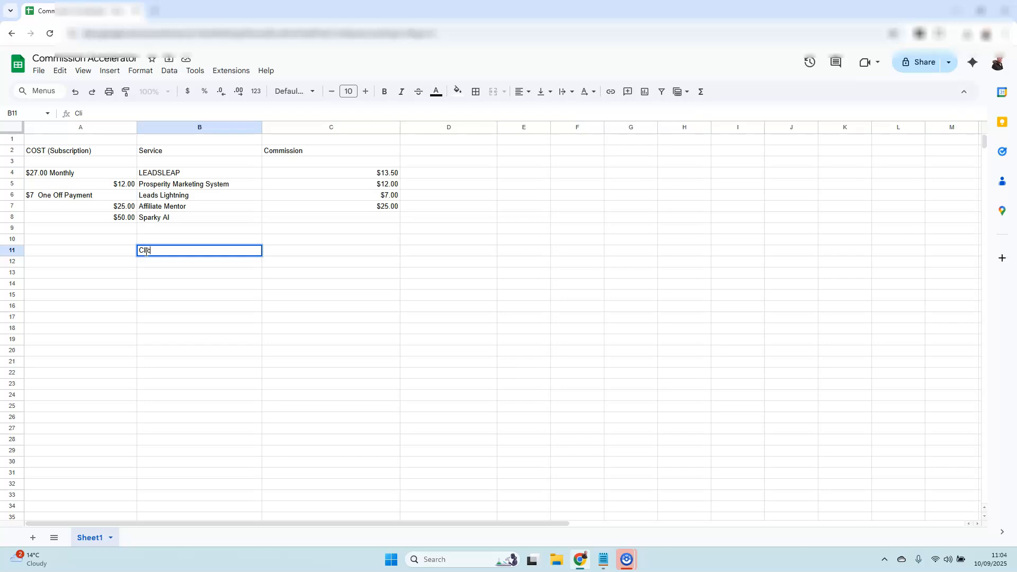
text(rator)
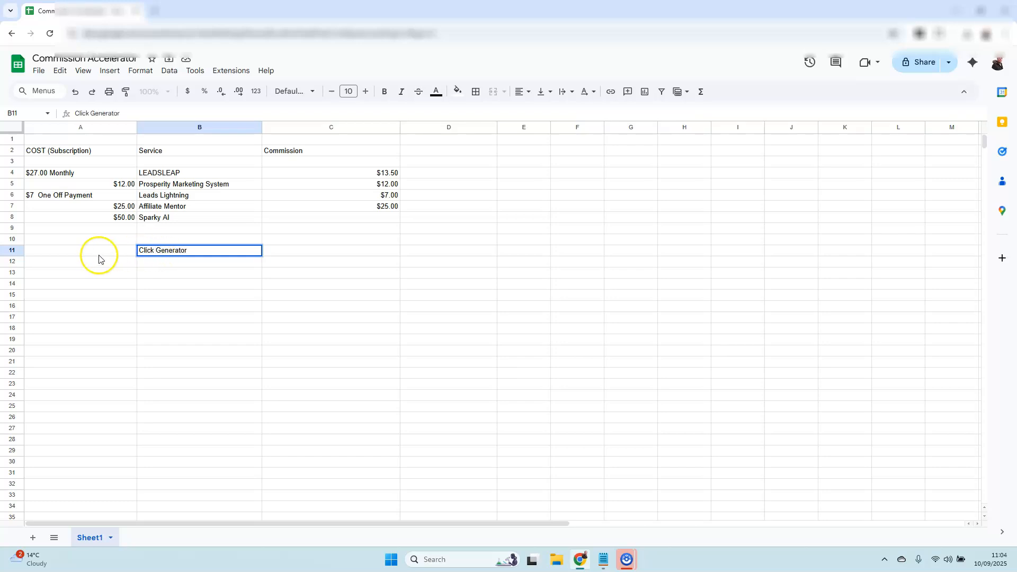
click(103, 255)
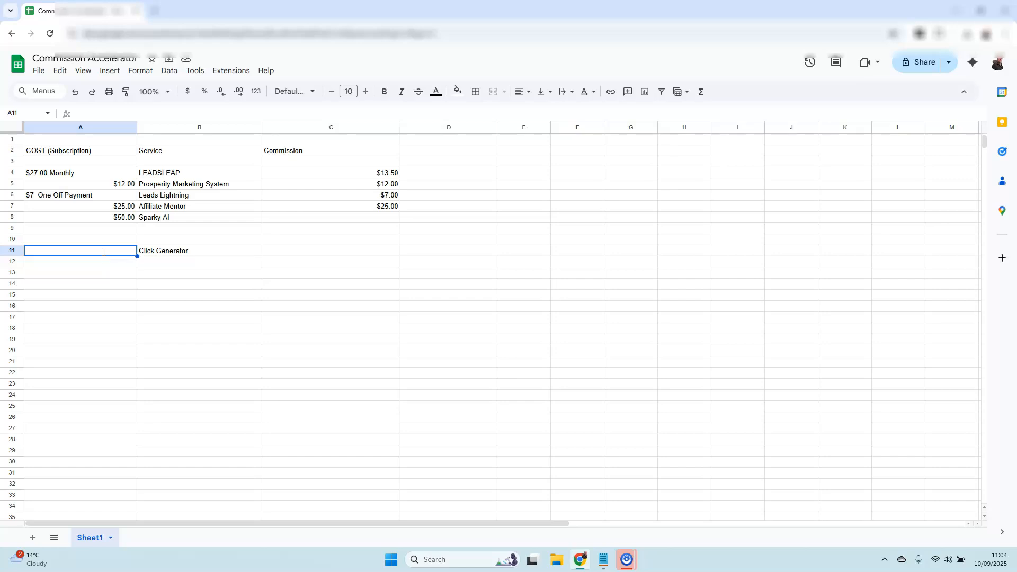
text($)
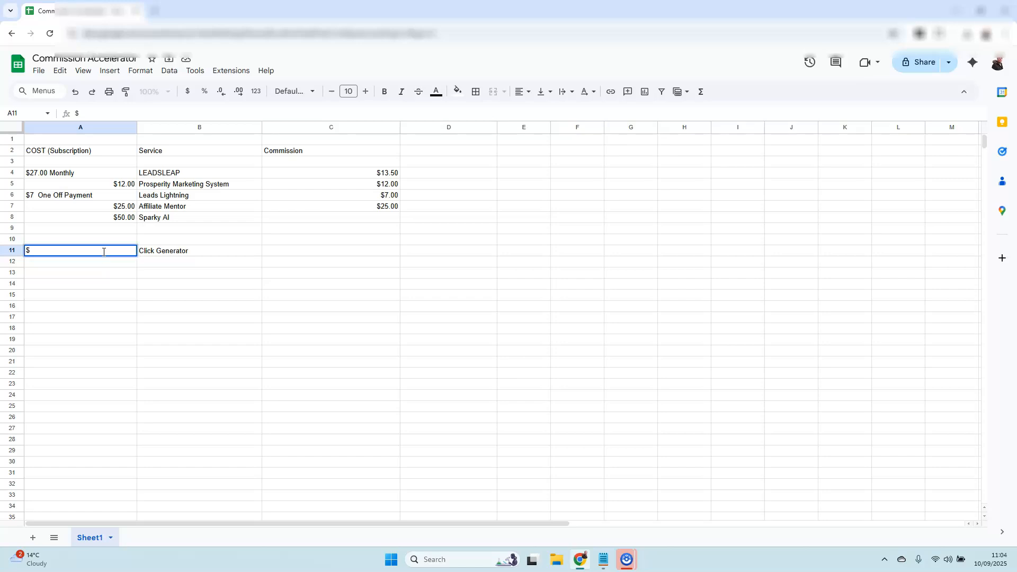
text(5)
click(279, 255)
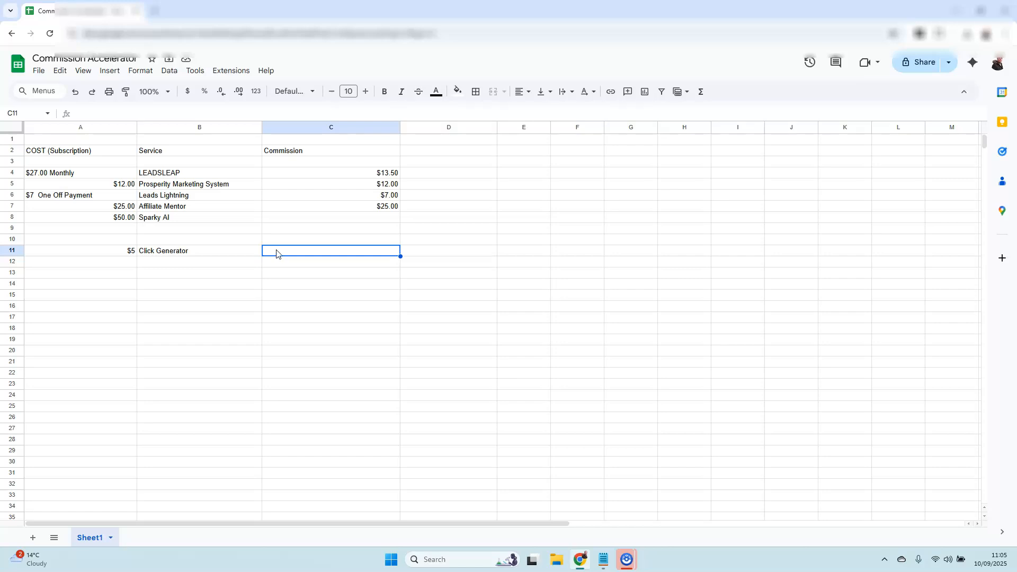
Step: Enter the cost $5 in cell A12 and its service name "ez Clix" in cell B12
click(148, 264)
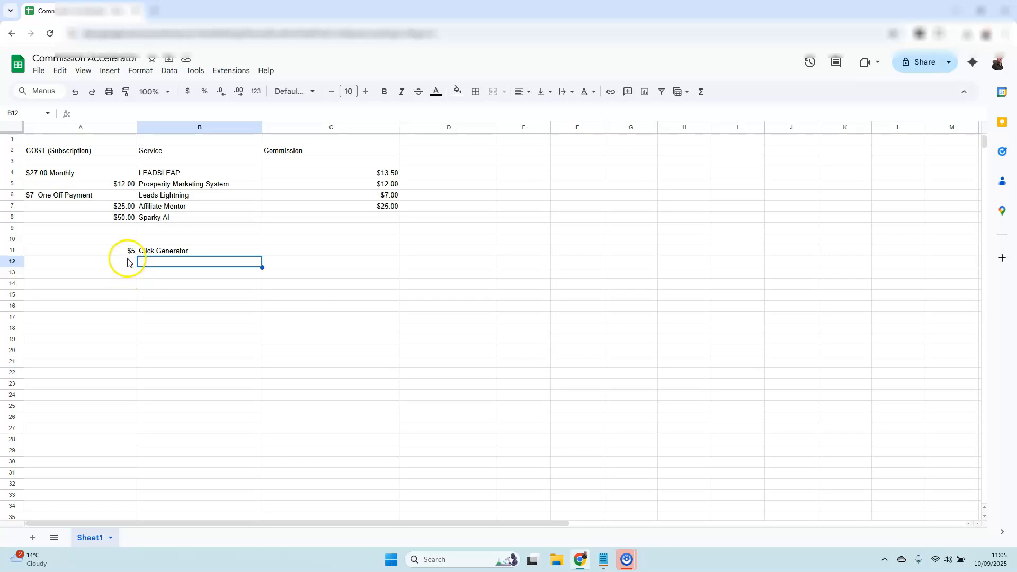
click(127, 264)
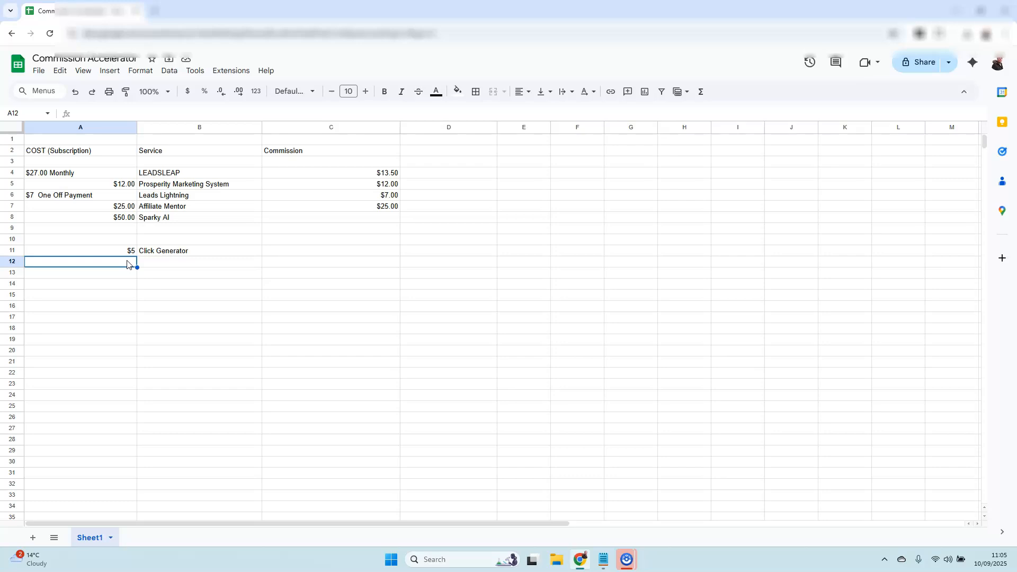
text($)
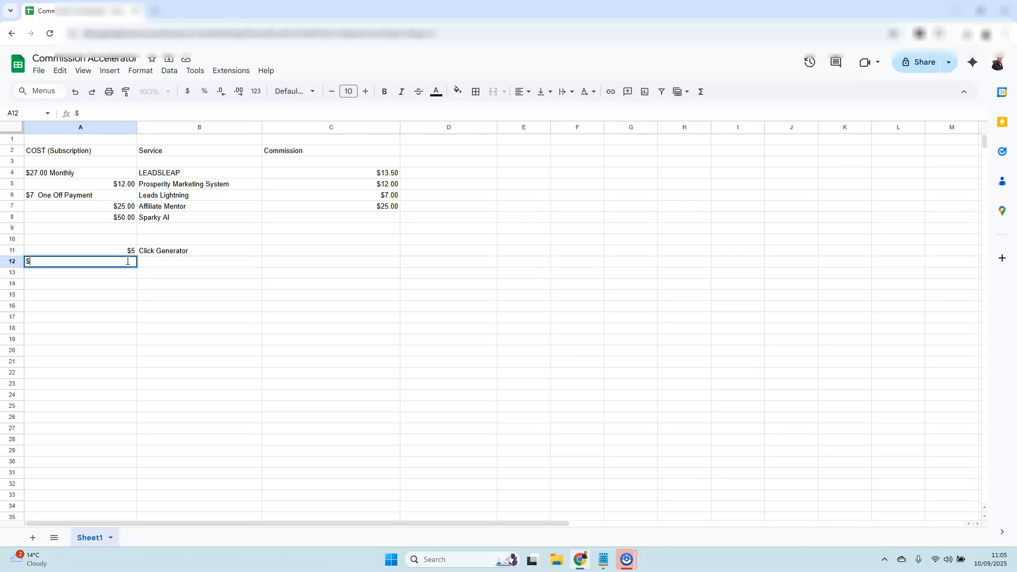
text(5)
click(151, 262)
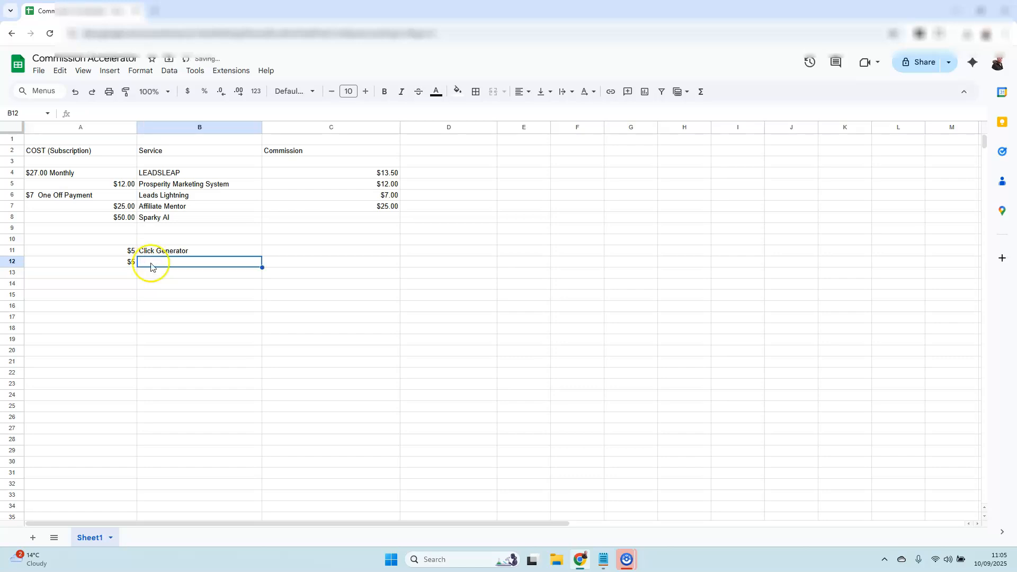
text(ez Clix)
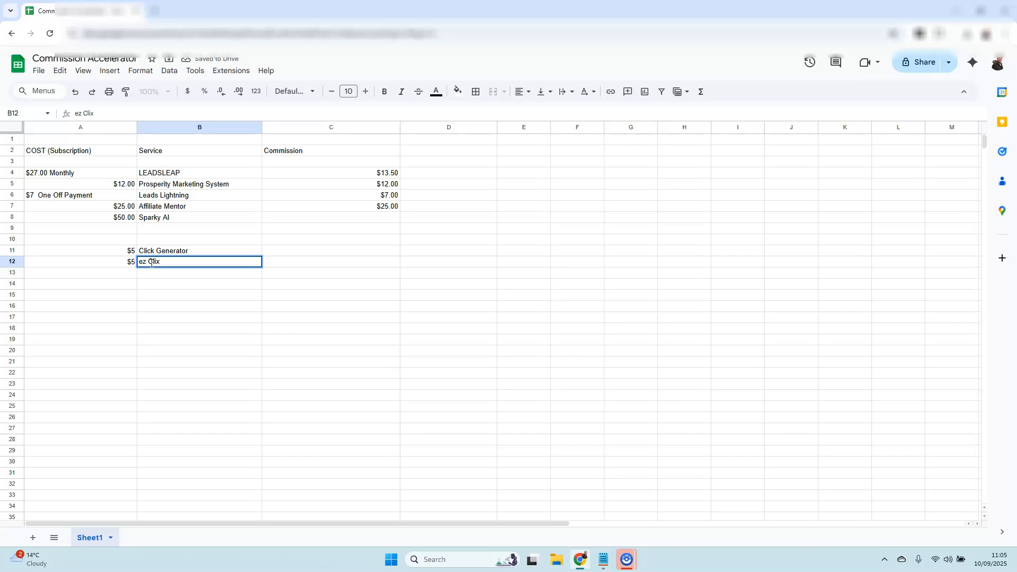
Step: Enter the cost $5 in cell A13 and its service name "Traffic Blaster" in cell B13
click(123, 275)
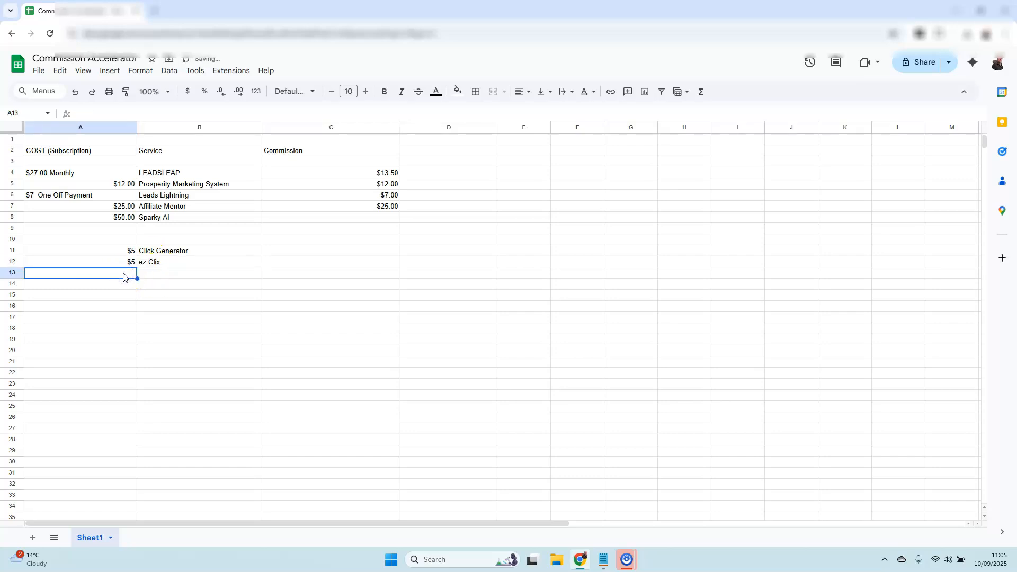
text($5)
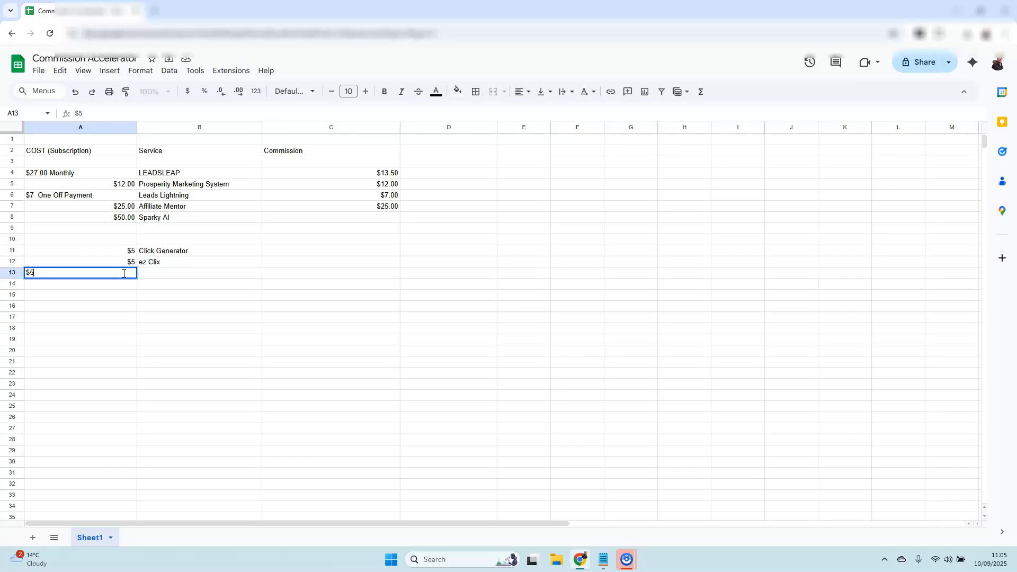
click(165, 275)
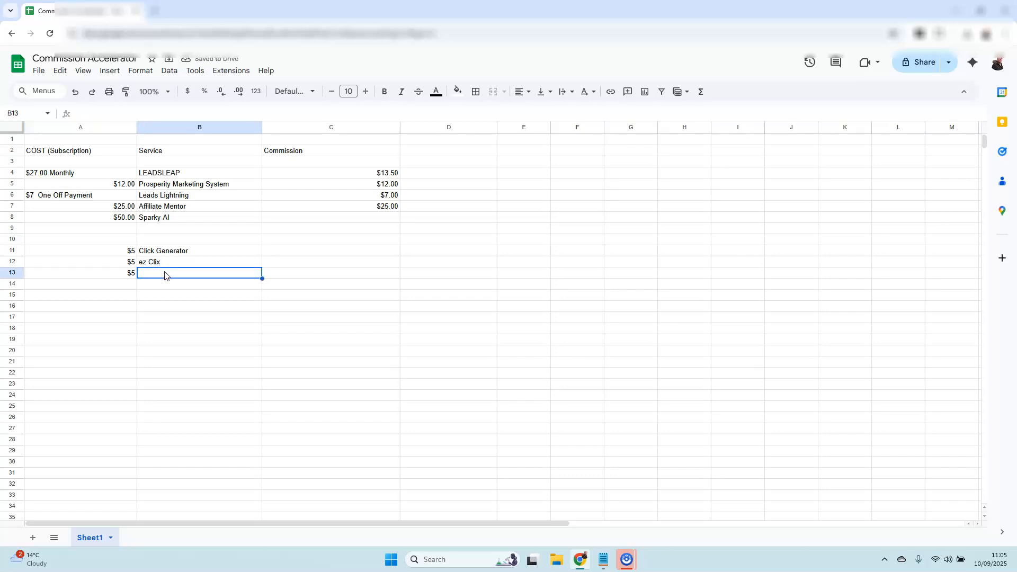
text(Traffic B)
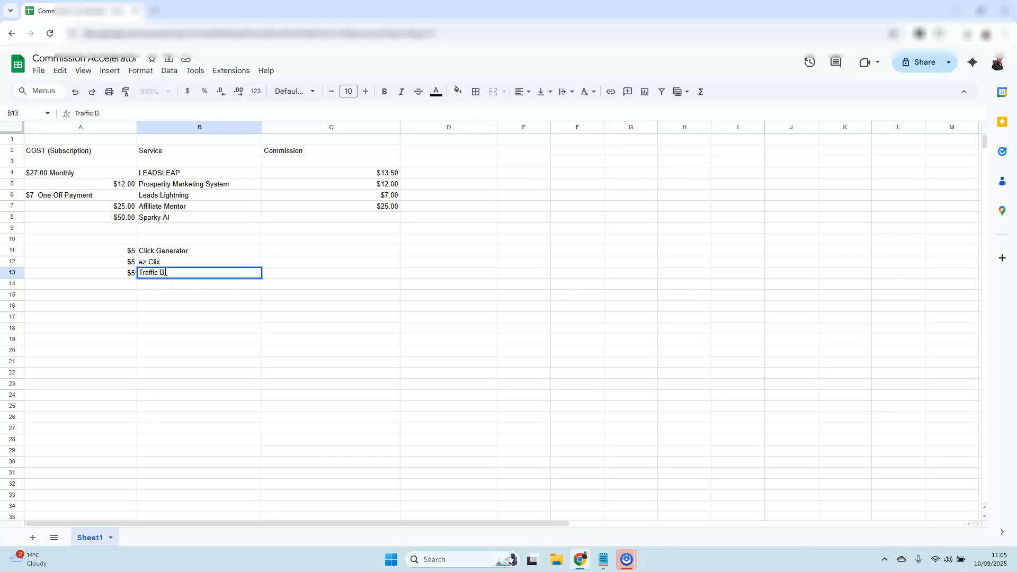
text(laster)
Step: Enter the cost $5 in cell A14 and its service name "Buyer Click System" in cell B14
click(128, 283)
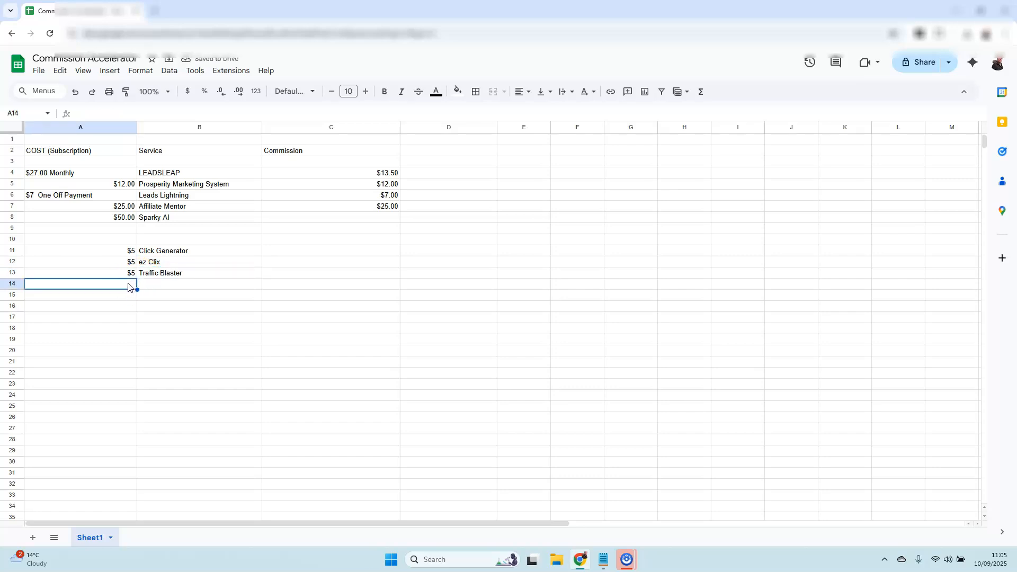
text($5)
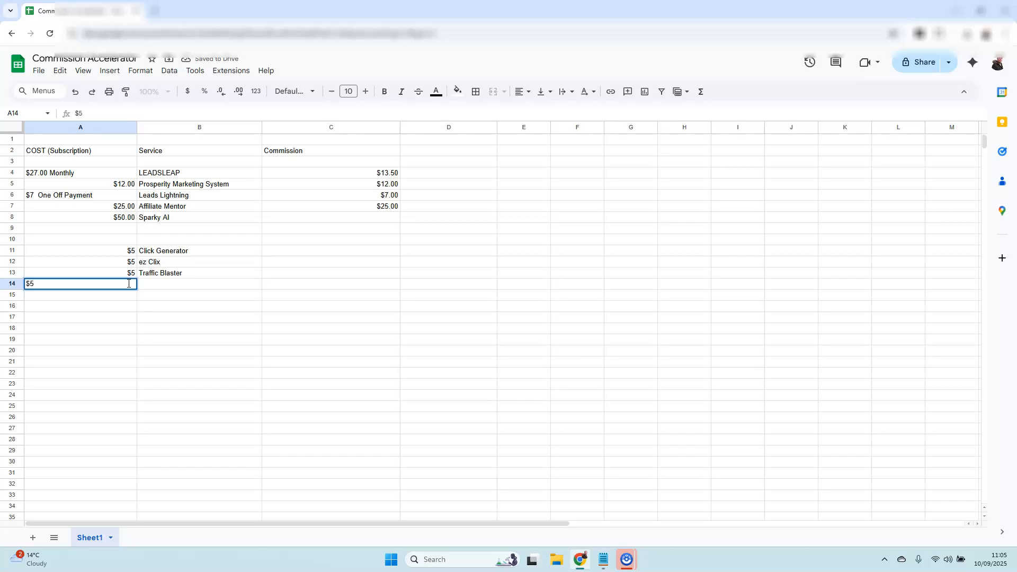
click(155, 286)
text(Bu)
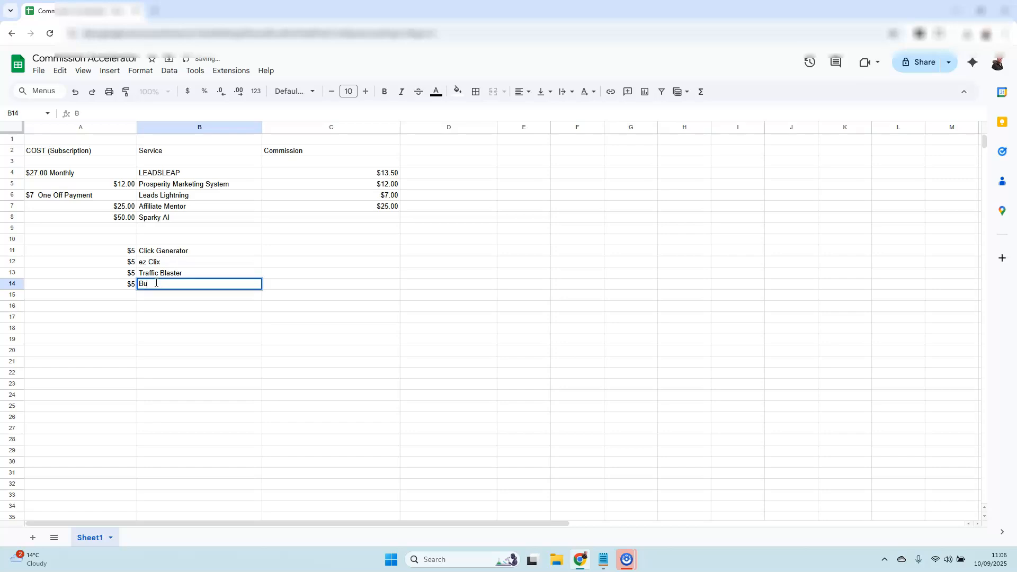
text(yer Click System)
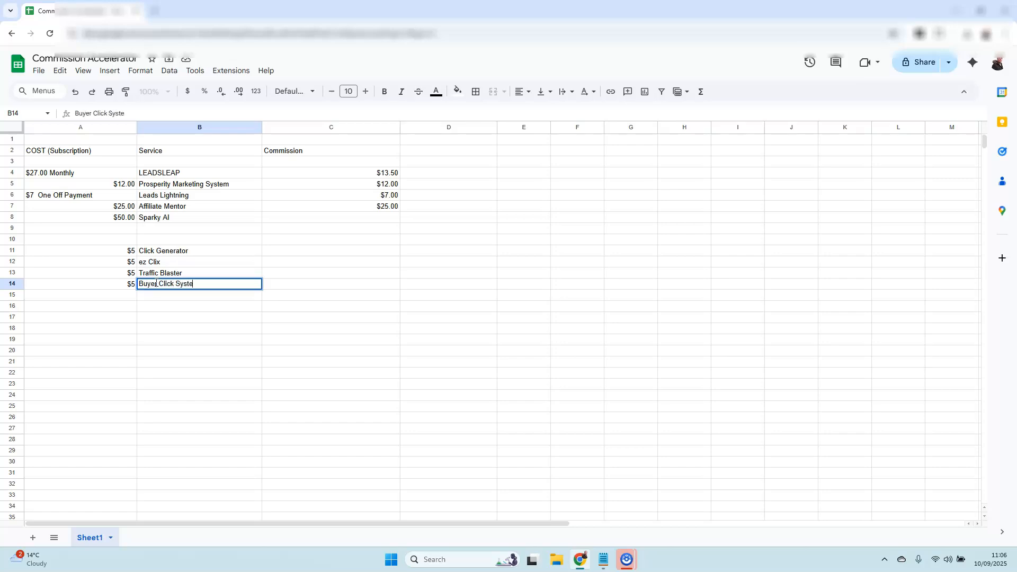
Step: Enter the service "MLGS" in cell B15 and its cost $30.00 in cell A15
click(131, 300)
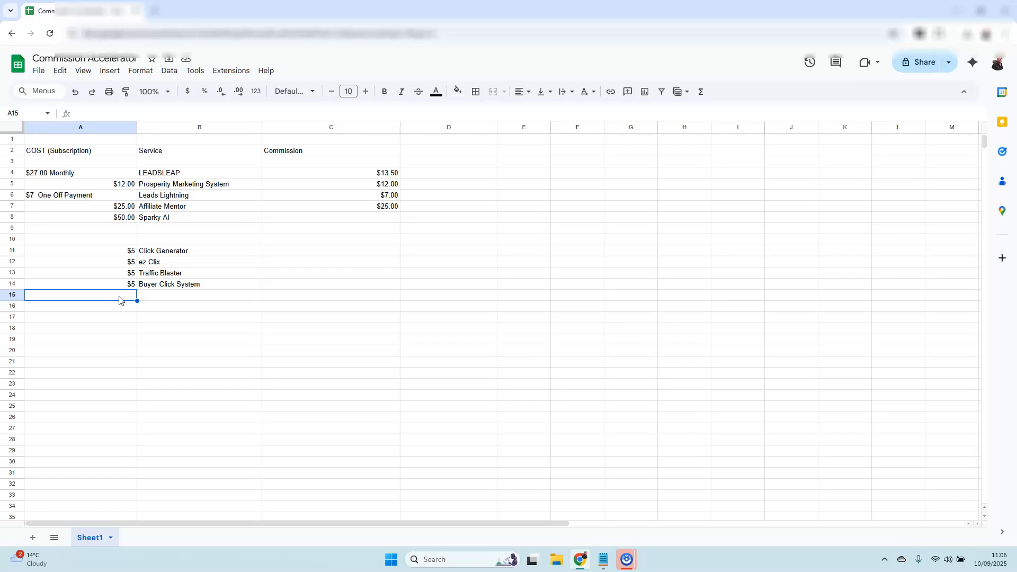
click(155, 298)
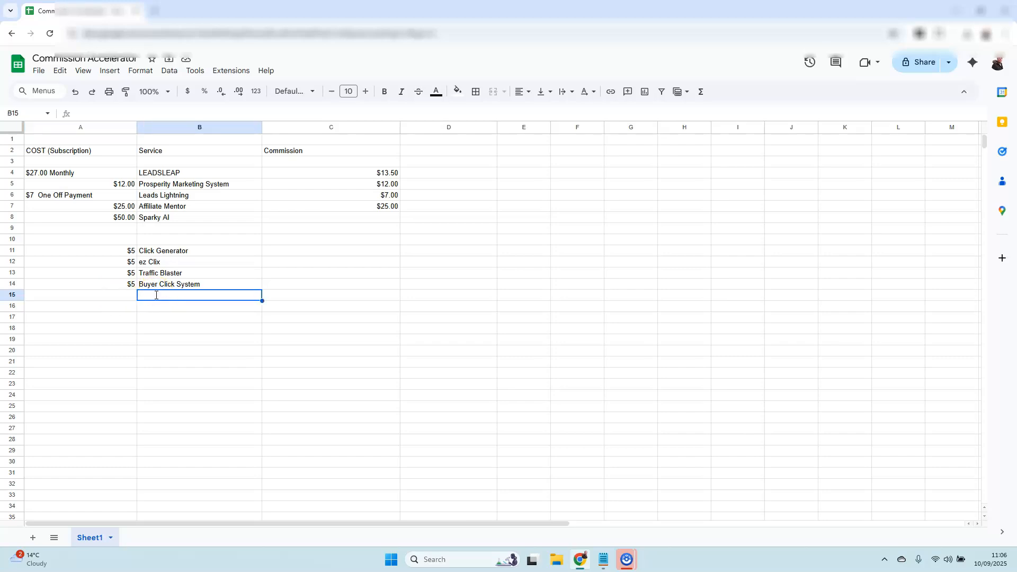
text(MLGS)
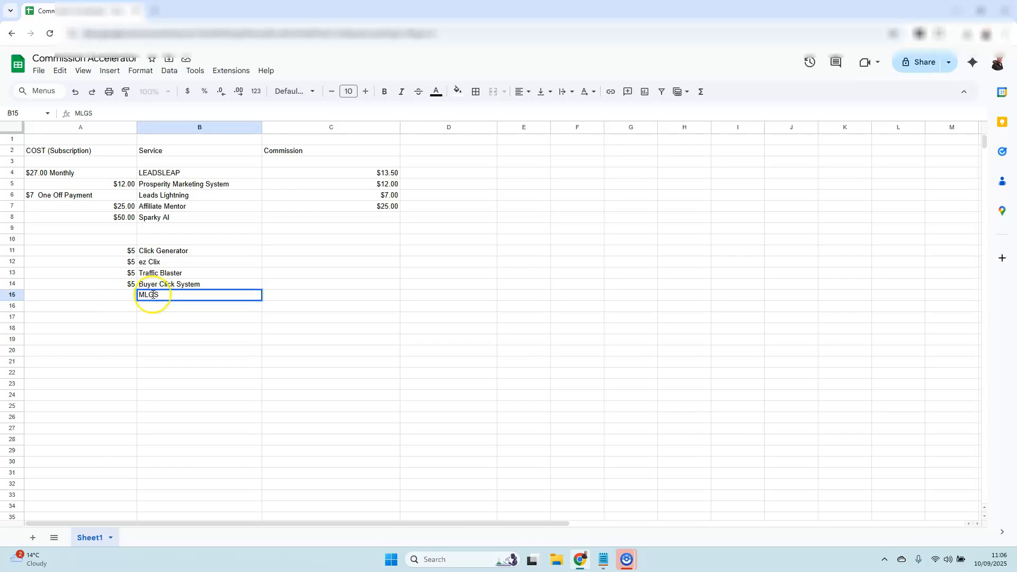
click(119, 297)
text($30.00)
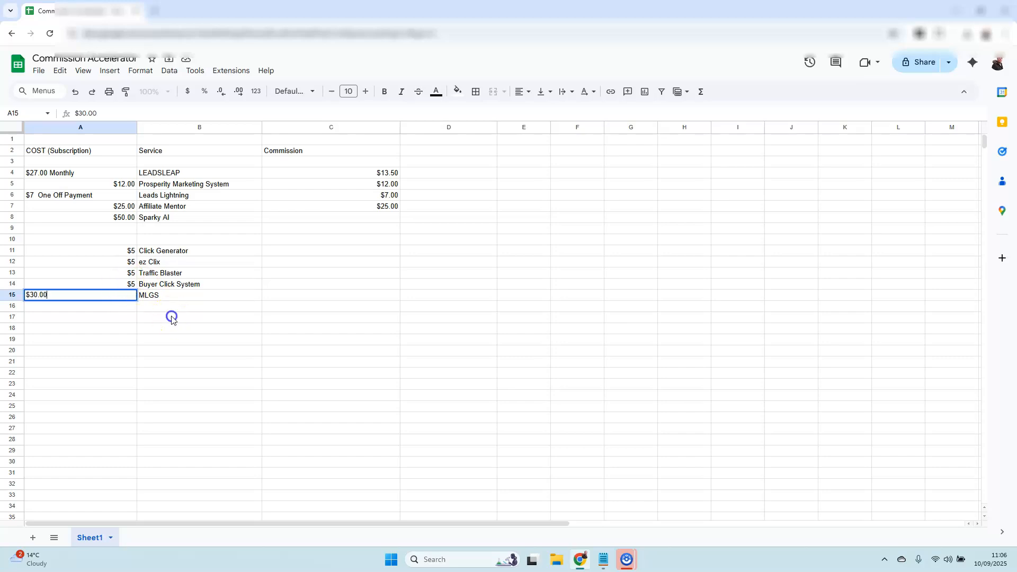
click(171, 318)
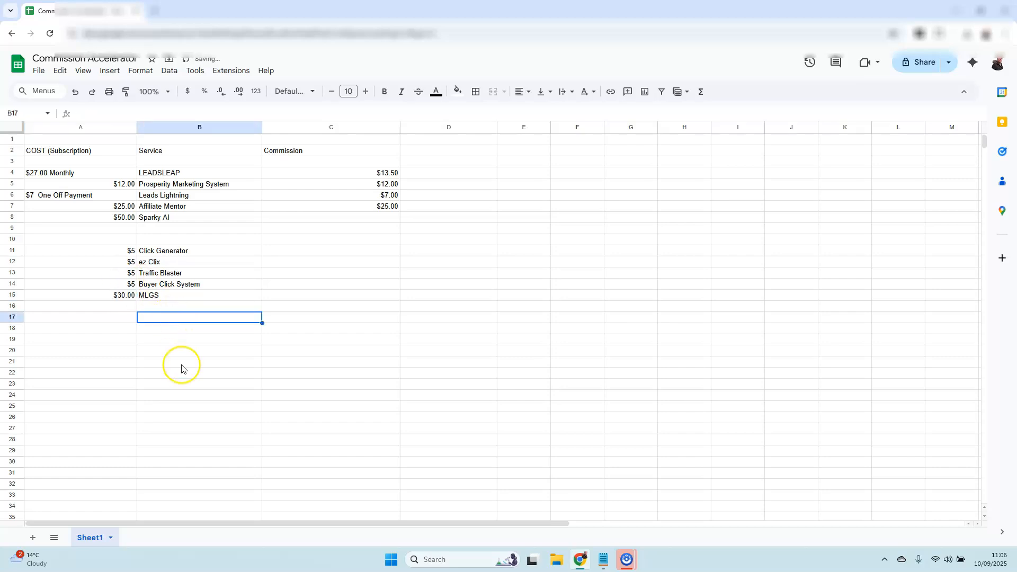